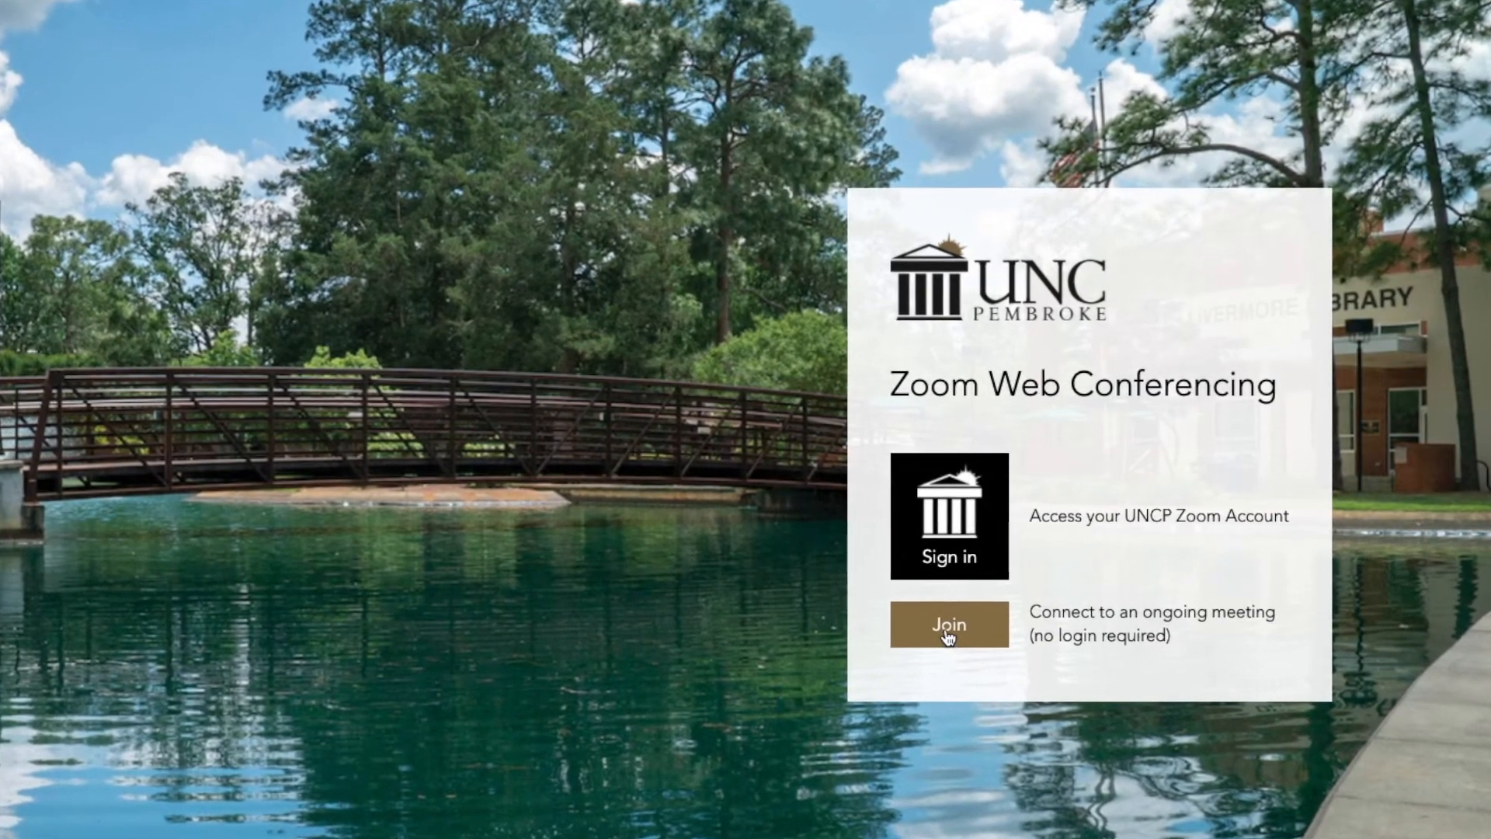
Open the Zoom at UNCP information page, review its login instructions and guides, and return to the Zoom landing page.
{"action": "left_click", "coordinate": [946, 633]}
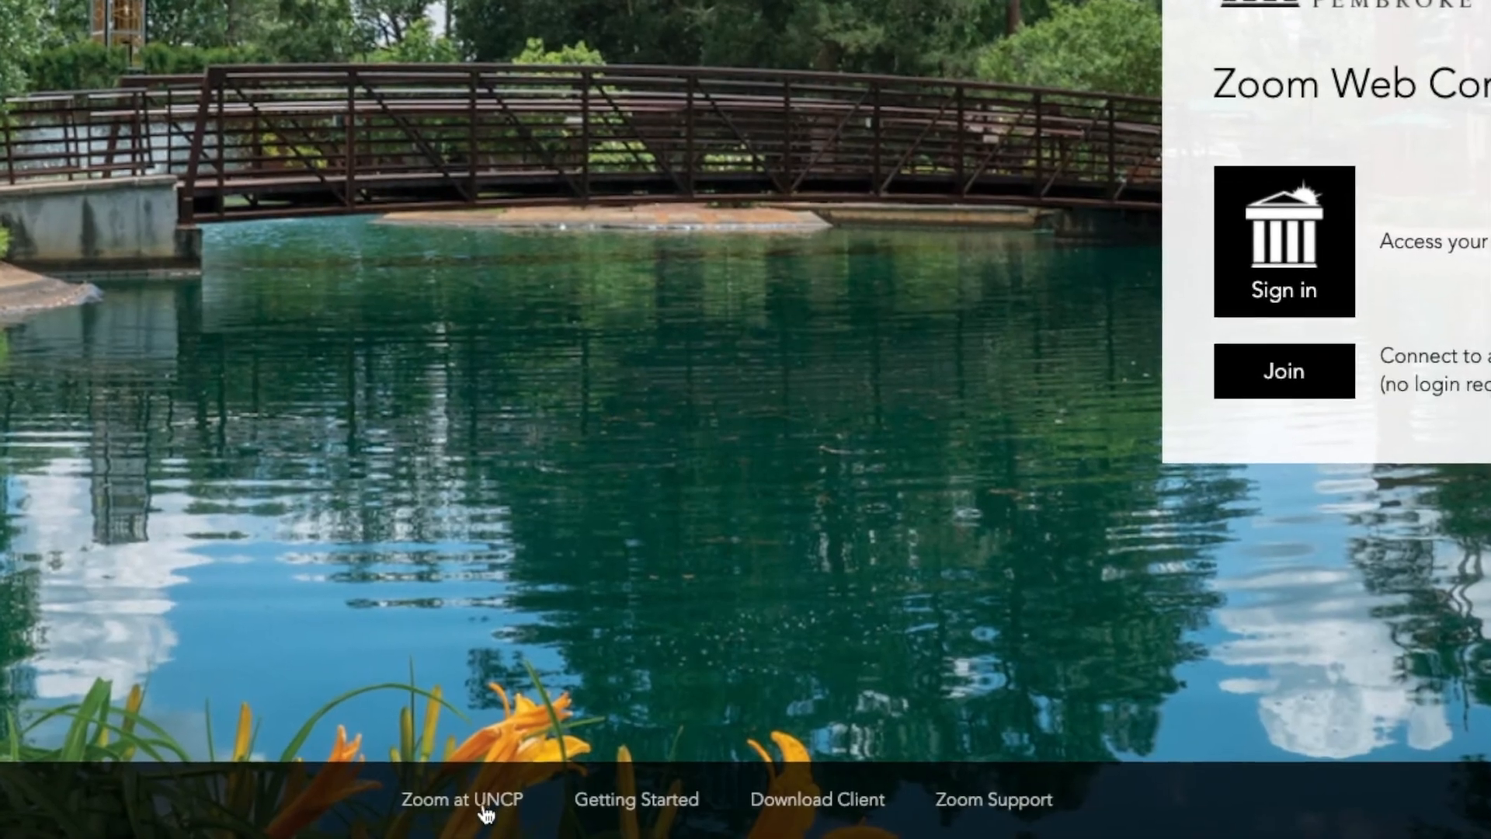
{"action": "left_click", "coordinate": [468, 800]}
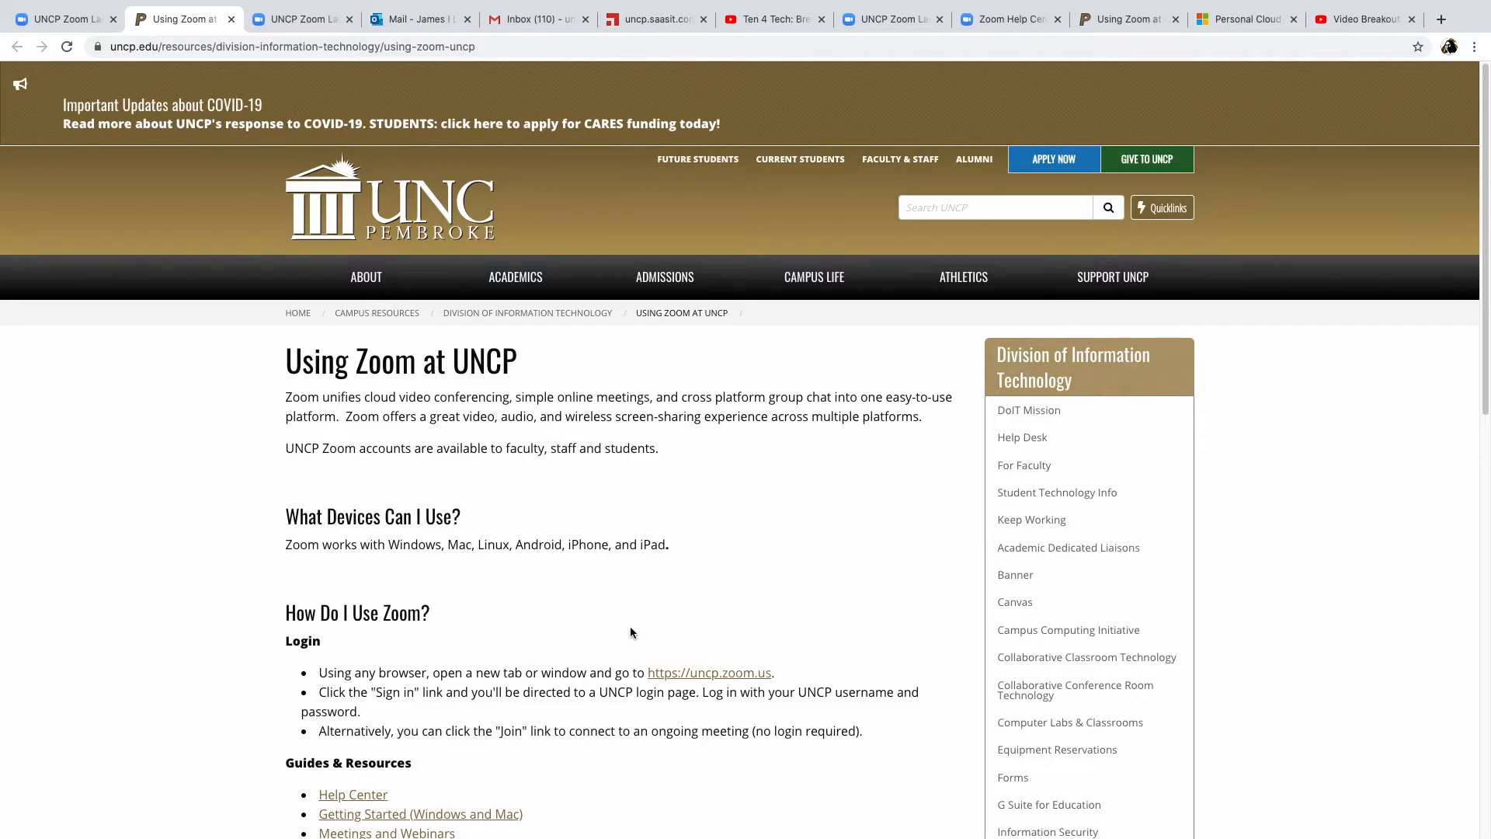
{"action": "scroll", "coordinate": [631, 632], "scroll_direction": "down", "scroll_amount": 2}
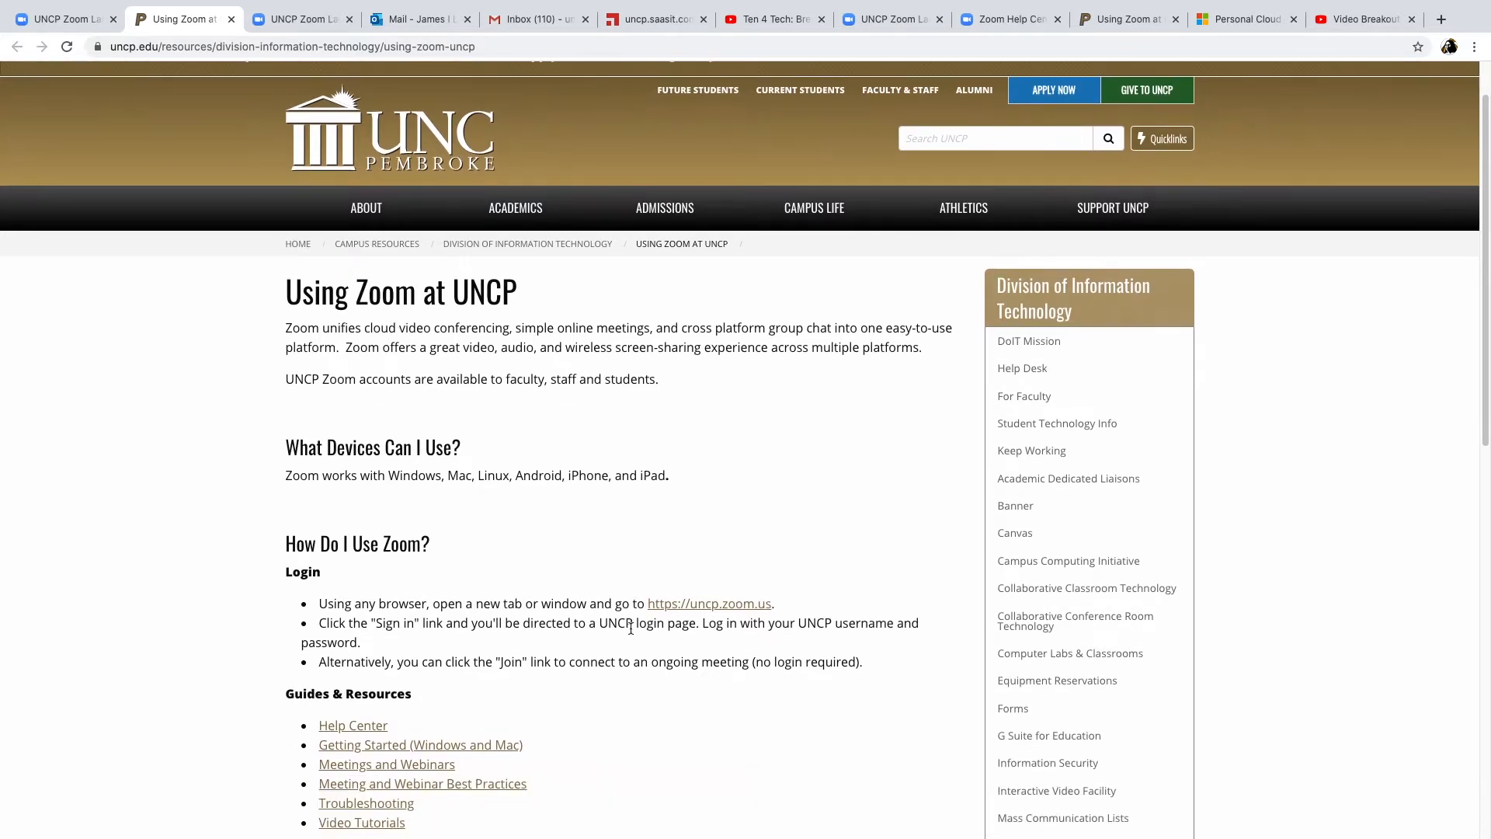
{"action": "scroll", "coordinate": [631, 628], "scroll_direction": "down", "scroll_amount": 4}
{"action": "scroll", "coordinate": [631, 627], "scroll_direction": "up", "scroll_amount": 4}
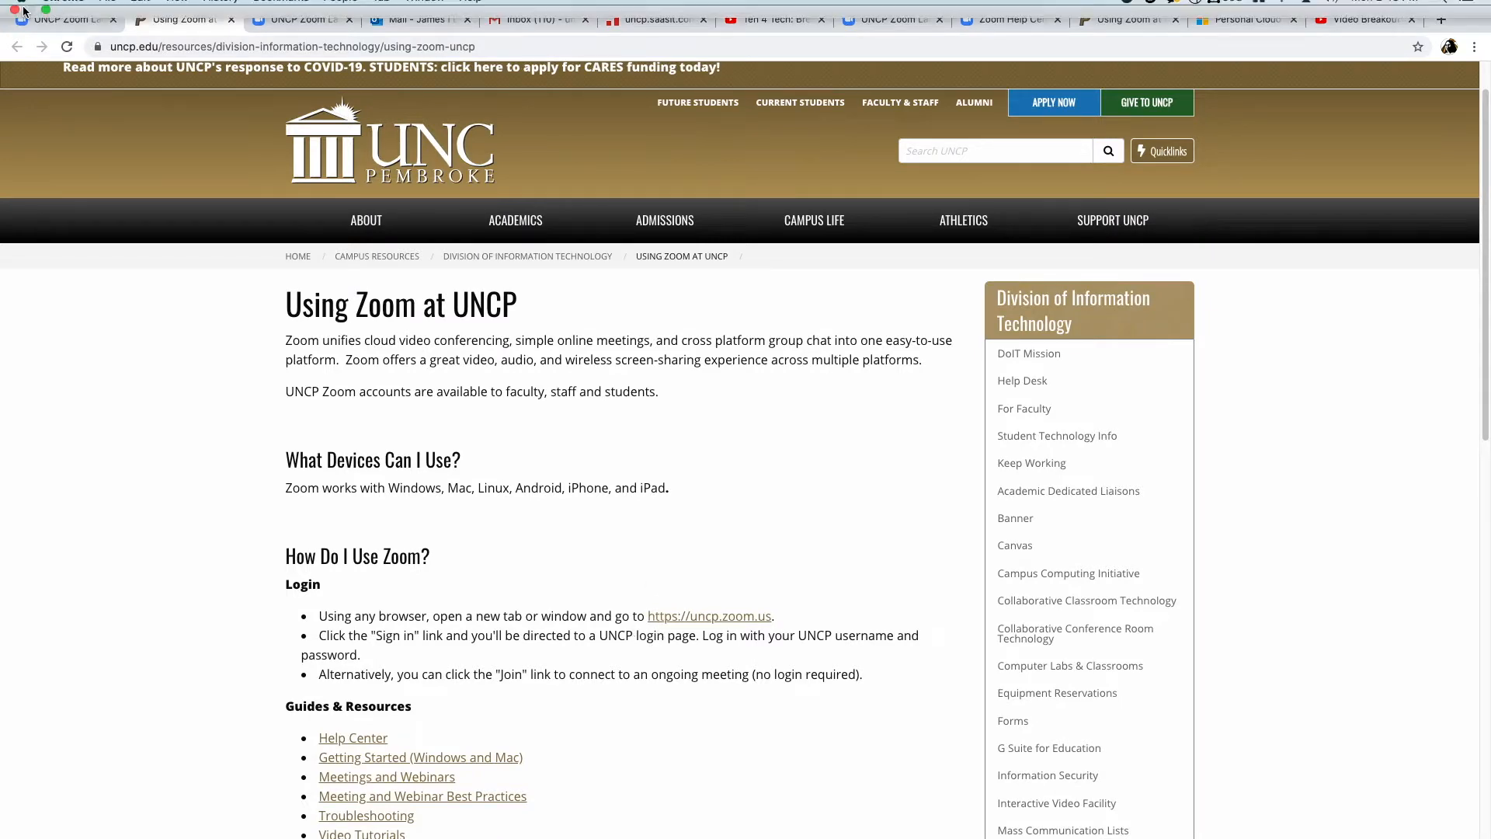
{"action": "left_click", "coordinate": [52, 25]}
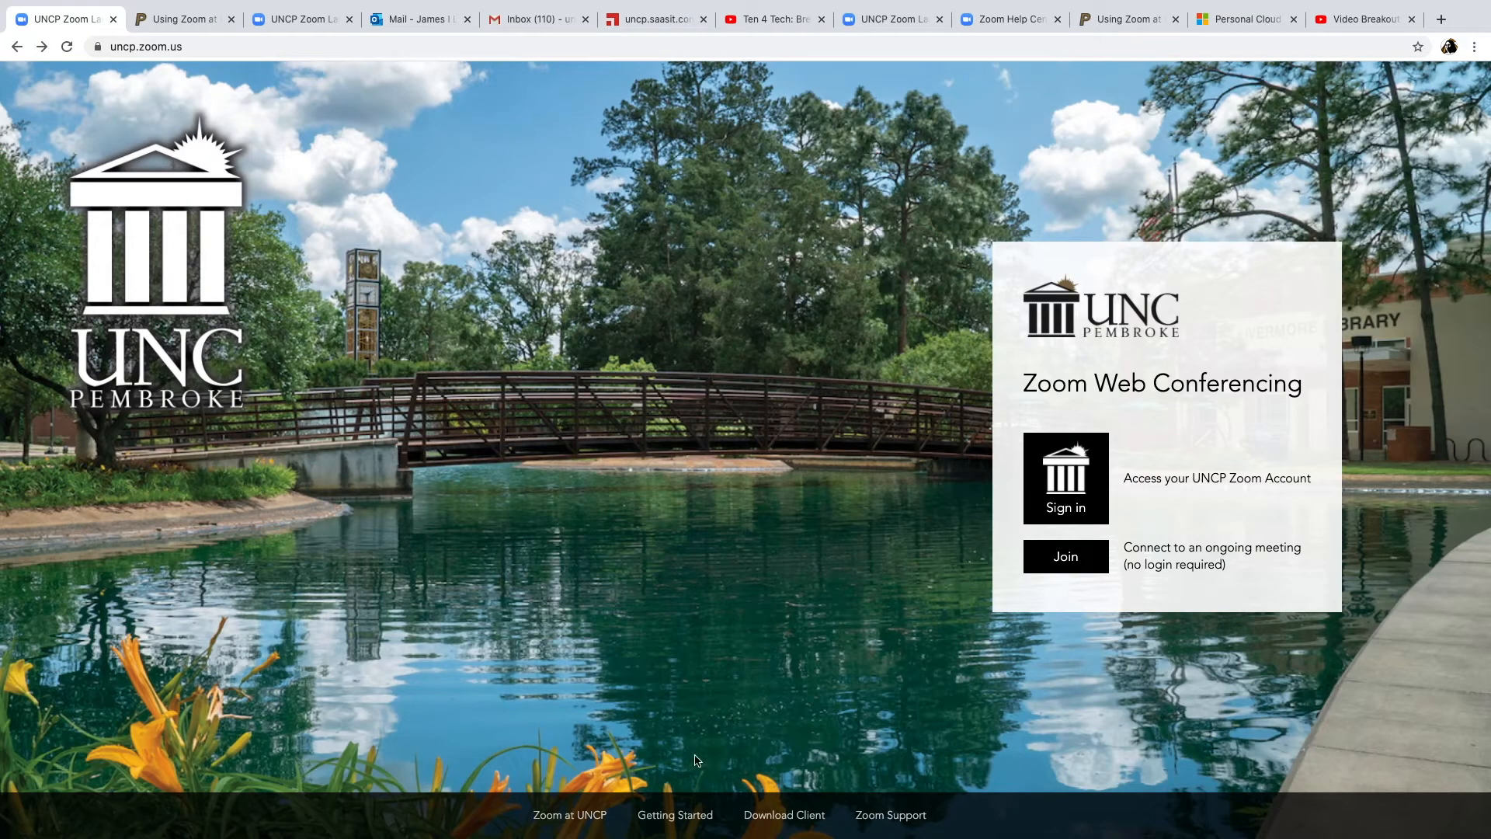
View the Getting Started help articles and the Download Center, returning to the UNCP Zoom landing page.
{"action": "left_click", "coordinate": [693, 822]}
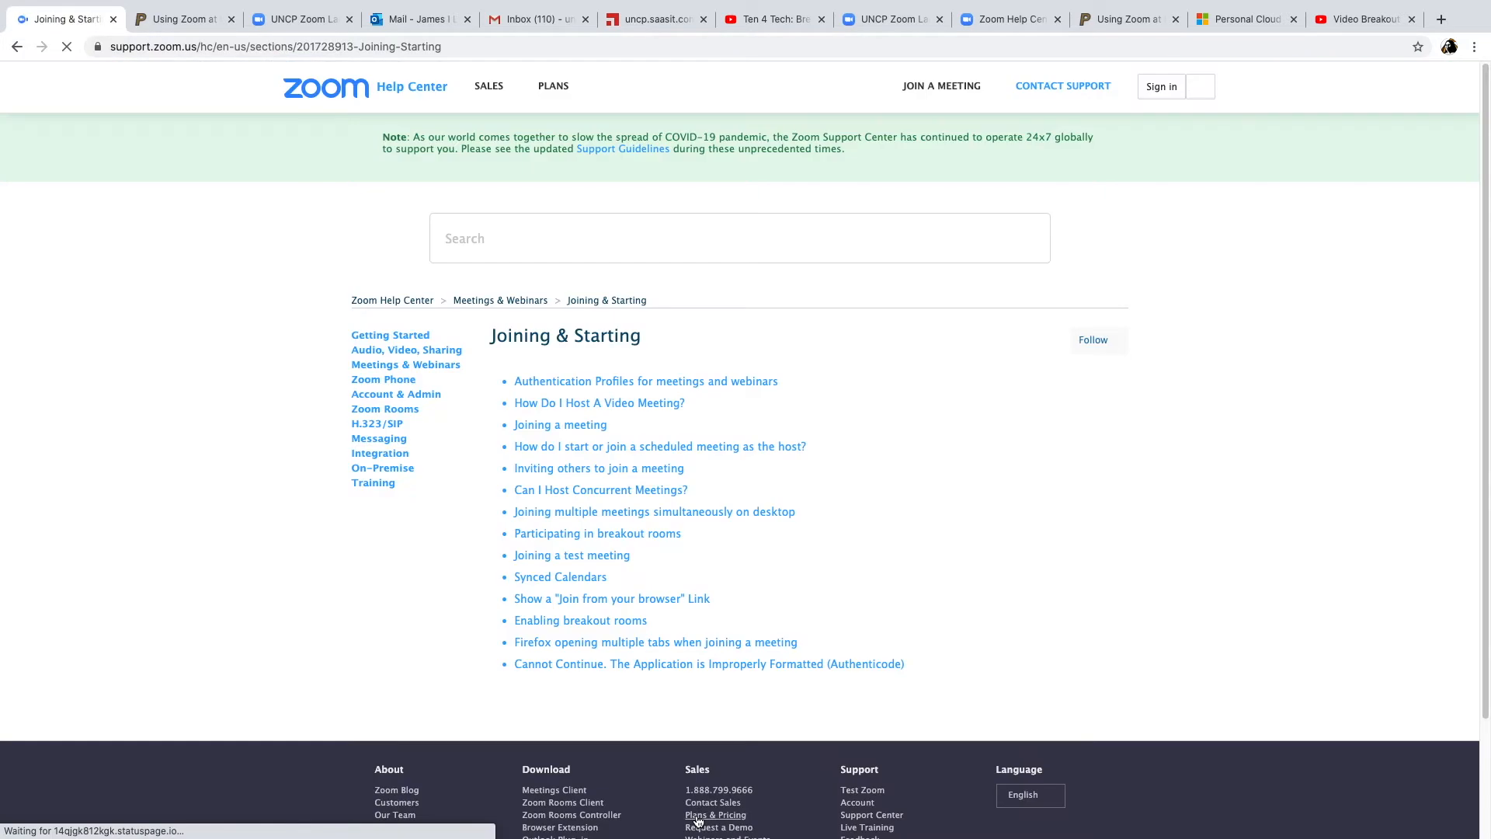
{"action": "left_click", "coordinate": [11, 47]}
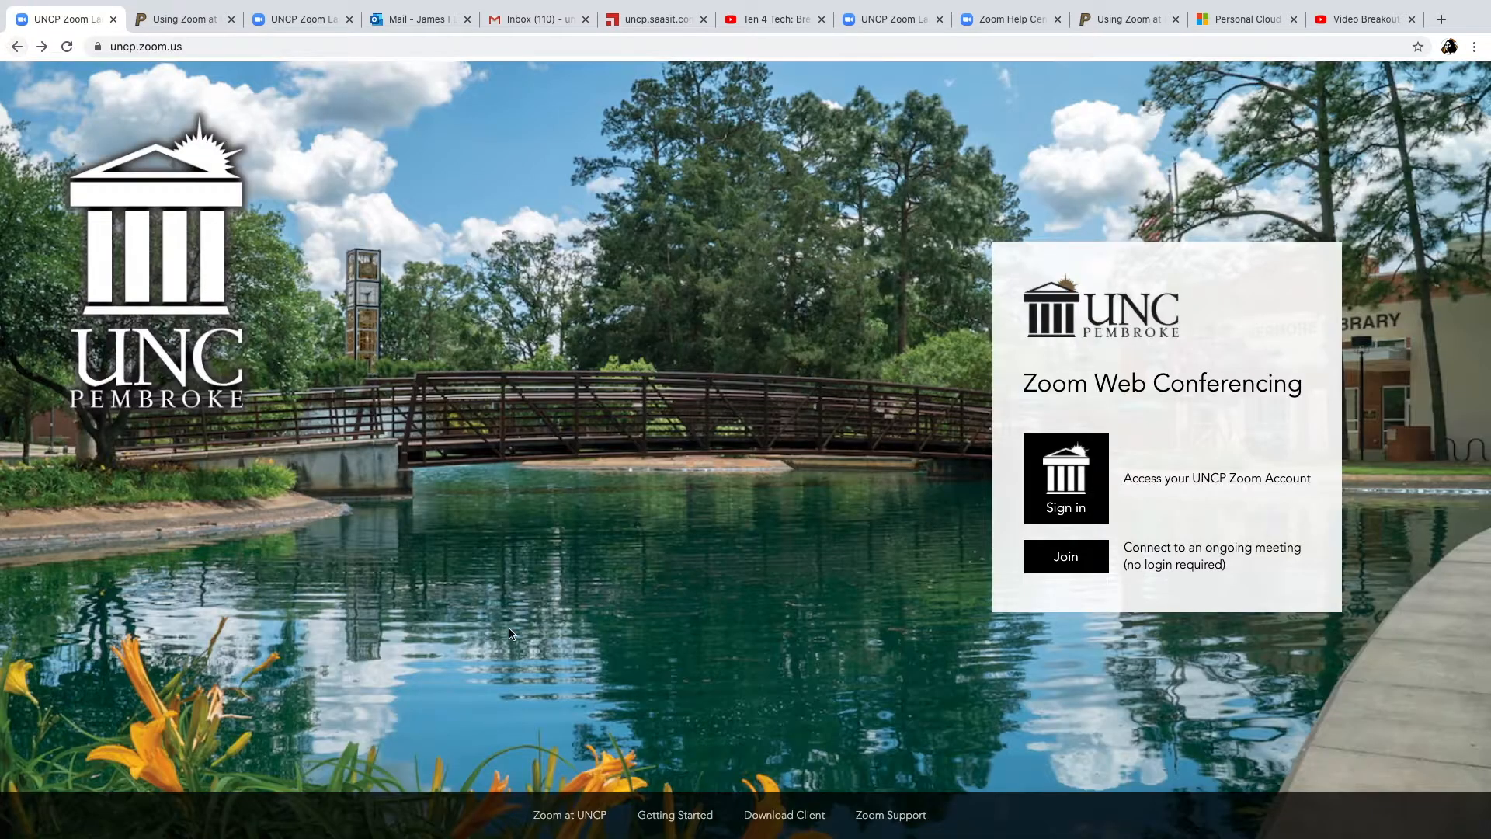
{"action": "left_click", "coordinate": [799, 820]}
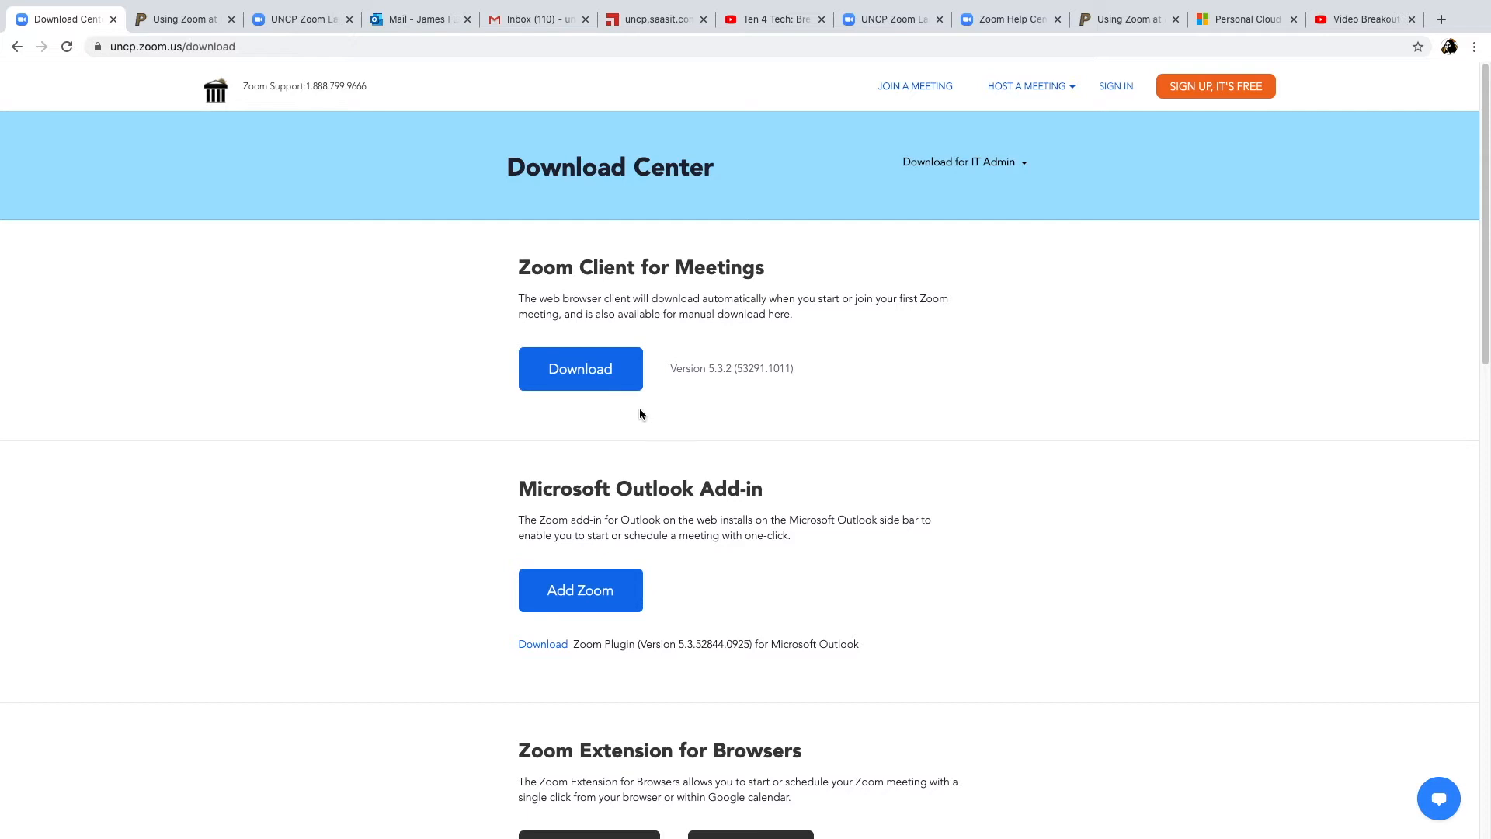
{"action": "left_click", "coordinate": [16, 48]}
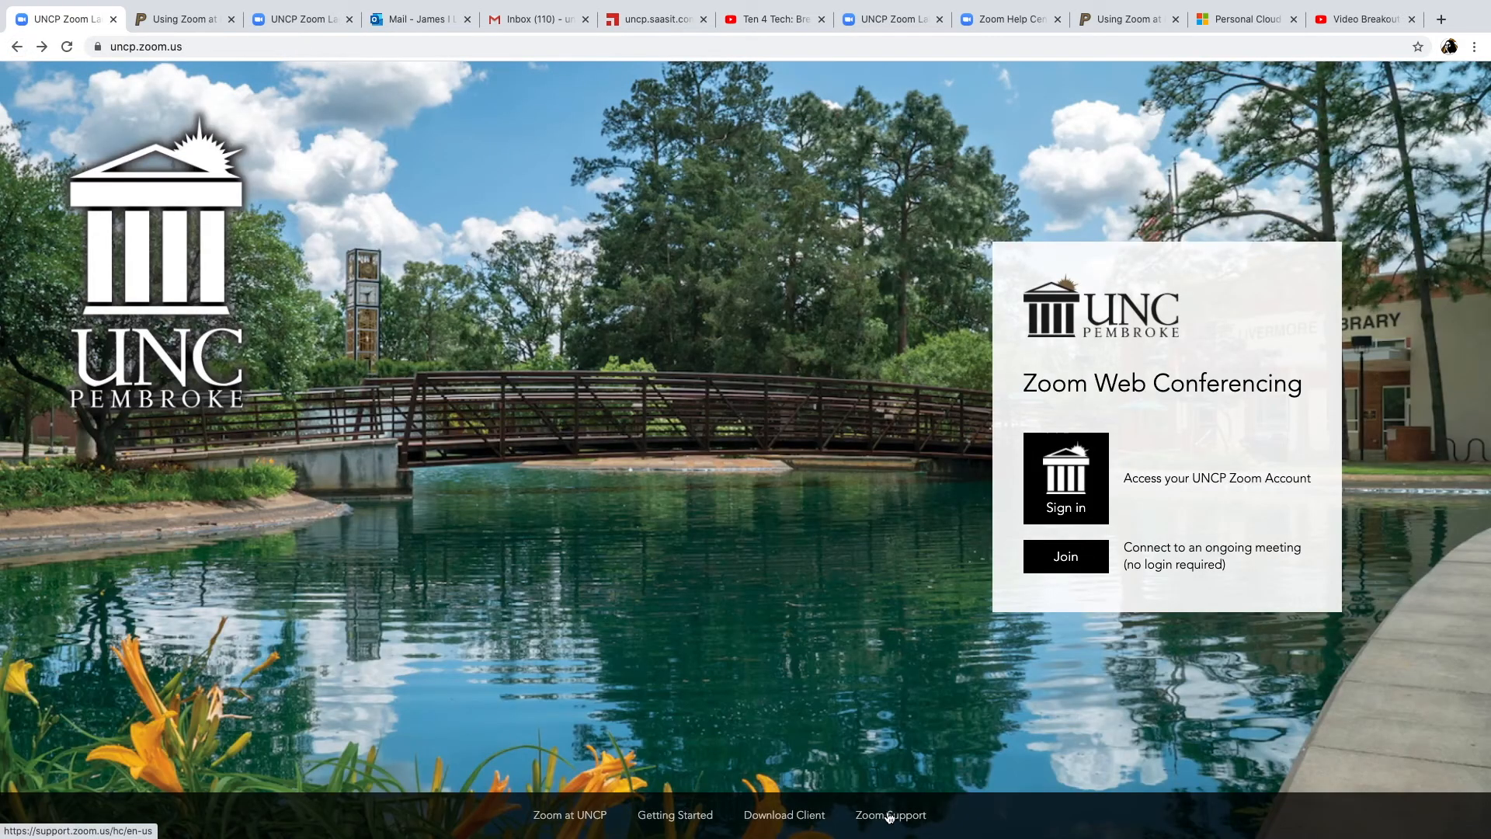
Open Zoom Support and look through the Help Center's quickstart guides, video tutorials and support topics.
{"action": "left_click", "coordinate": [900, 817]}
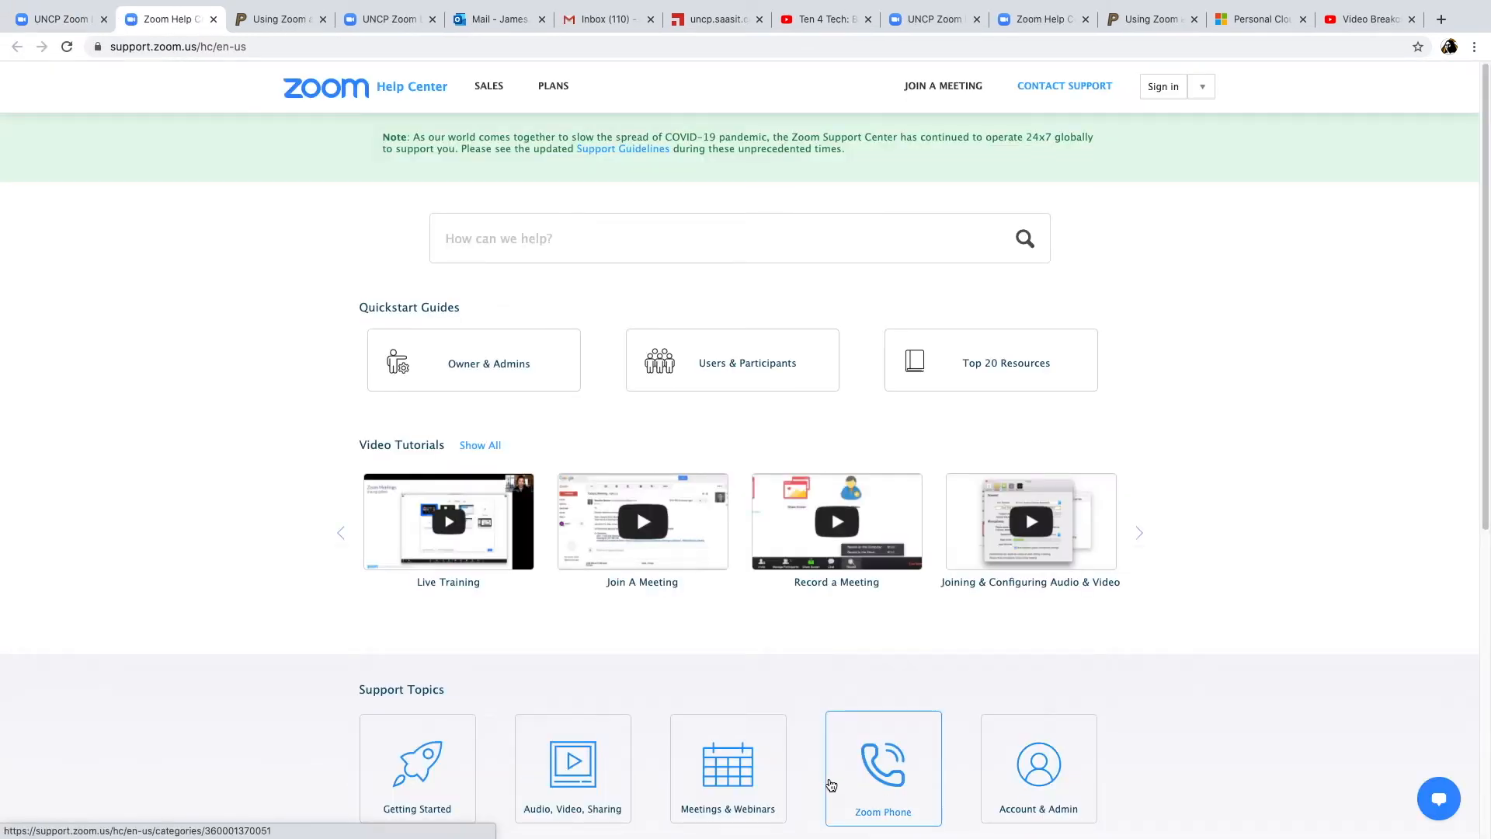
{"action": "scroll", "coordinate": [890, 705], "scroll_direction": "down", "scroll_amount": 5}
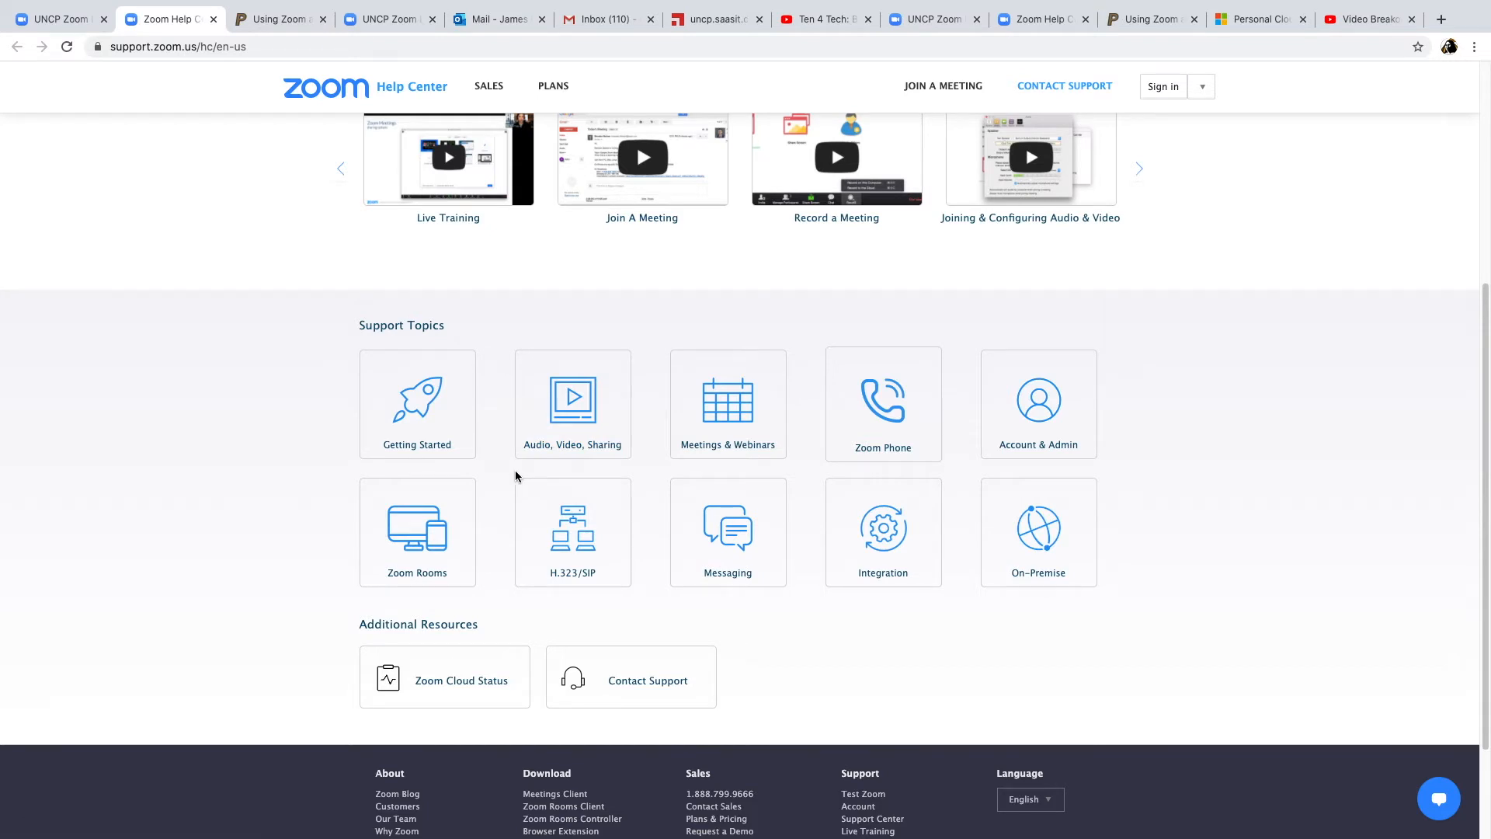
{"action": "scroll", "coordinate": [515, 475], "scroll_direction": "up", "scroll_amount": 2}
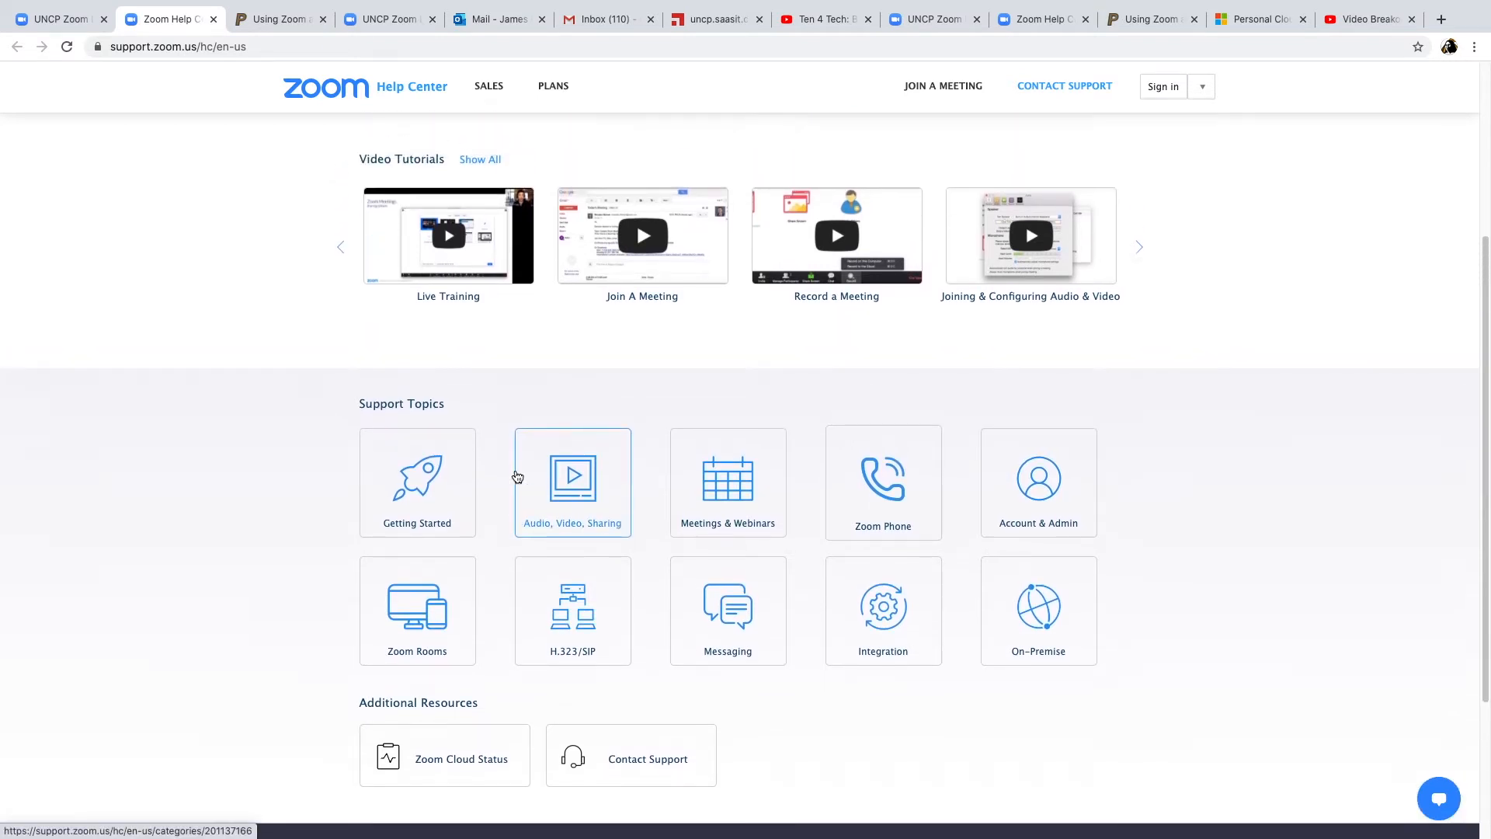
{"action": "scroll", "coordinate": [517, 476], "scroll_direction": "up", "scroll_amount": 6}
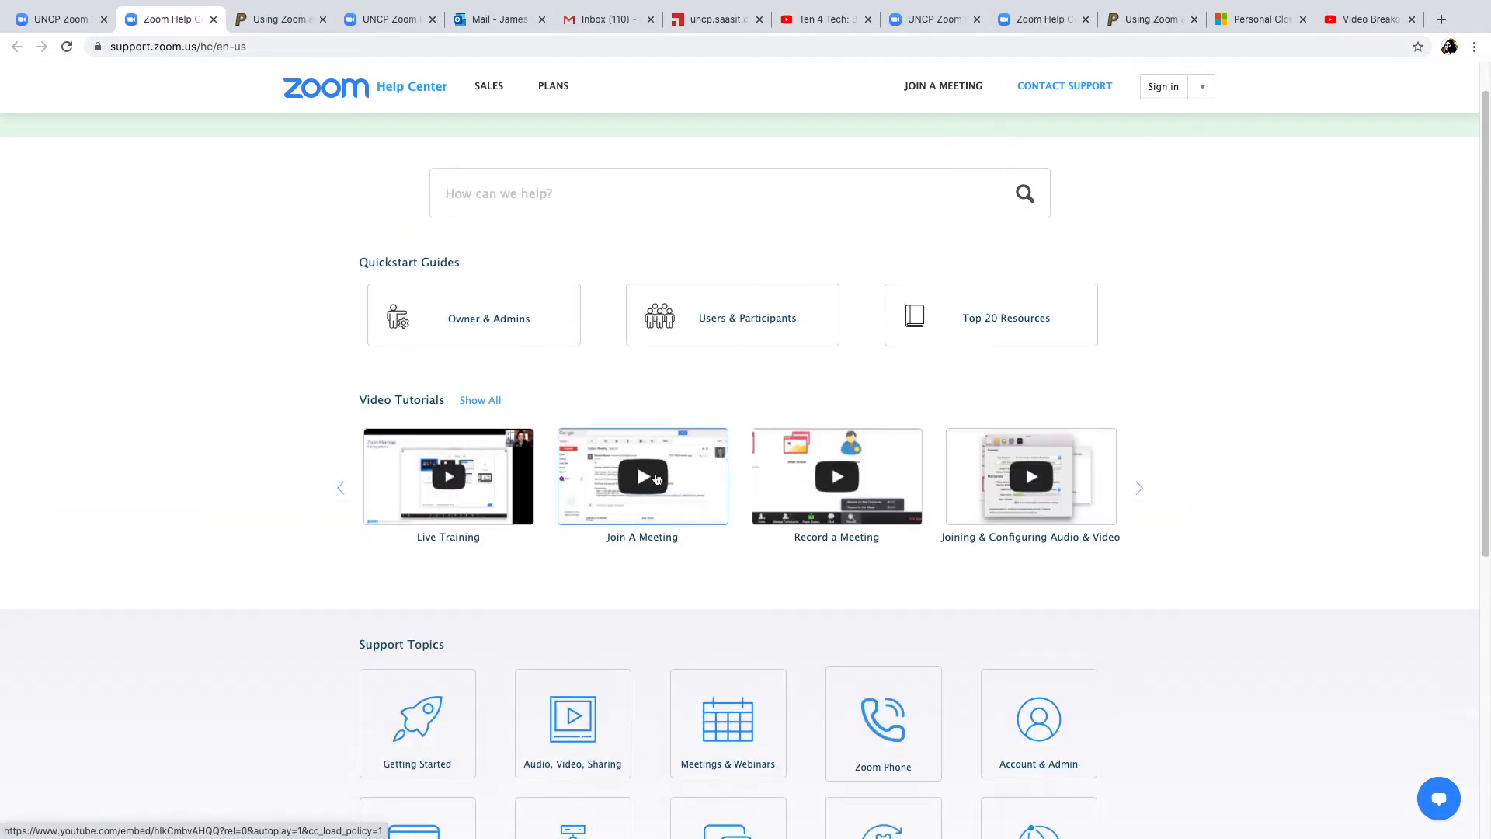
Return to the UNCP Zoom landing page and sign in to the account with the university username.
{"action": "left_click", "coordinate": [63, 18]}
{"action": "left_click", "coordinate": [1056, 501]}
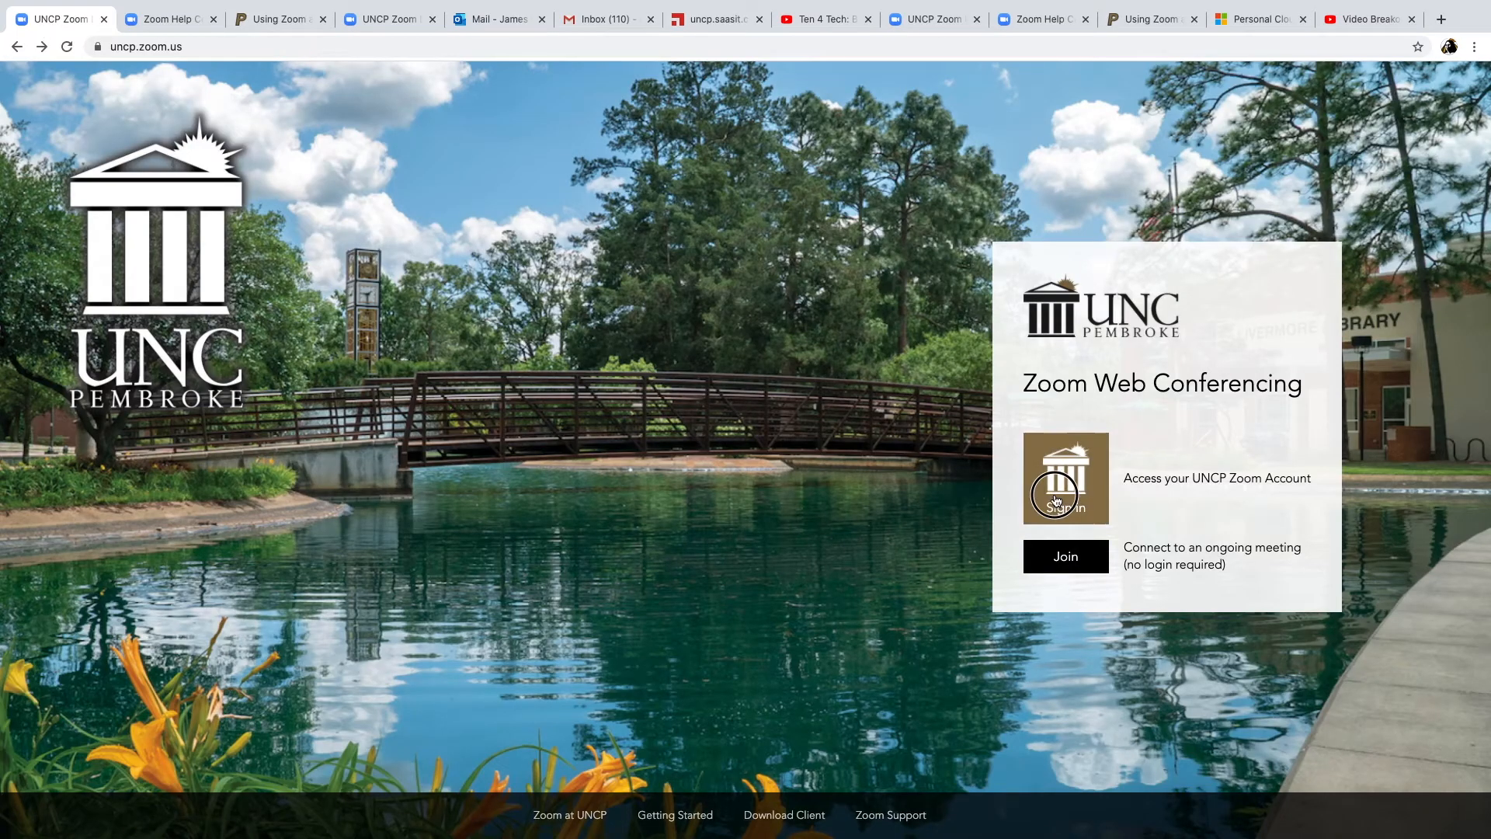
{"action": "type", "text": "james"}
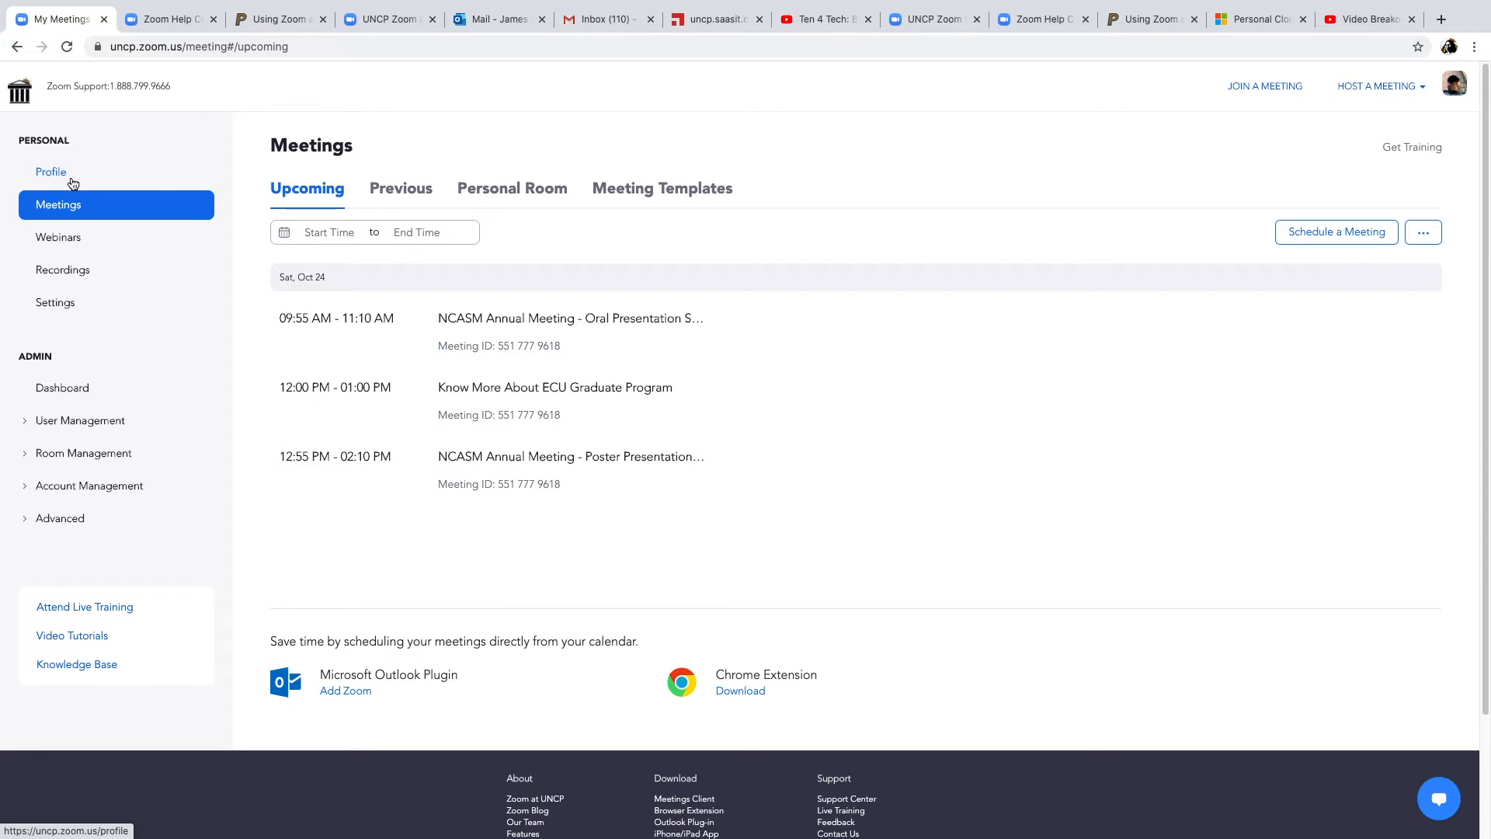
Reveal the personal meeting ID on the account profile and view the cloud recordings list.
{"action": "left_click_drag", "start_coordinate": [75, 183], "coordinate": [72, 175]}
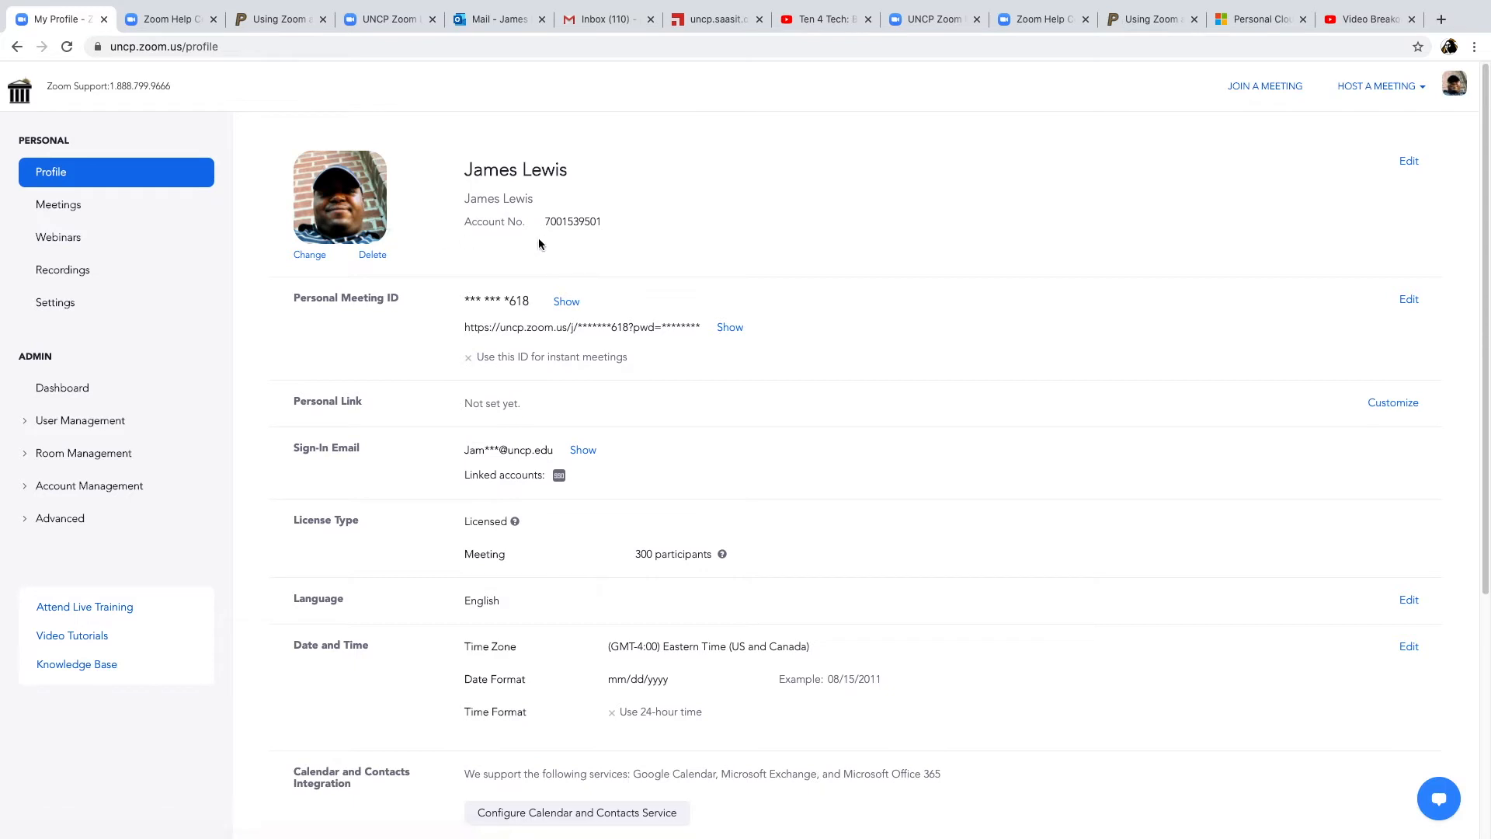
{"action": "left_click", "coordinate": [568, 303]}
{"action": "left_click_drag", "start_coordinate": [1479, 416], "coordinate": [1481, 472]}
{"action": "left_click", "coordinate": [91, 264]}
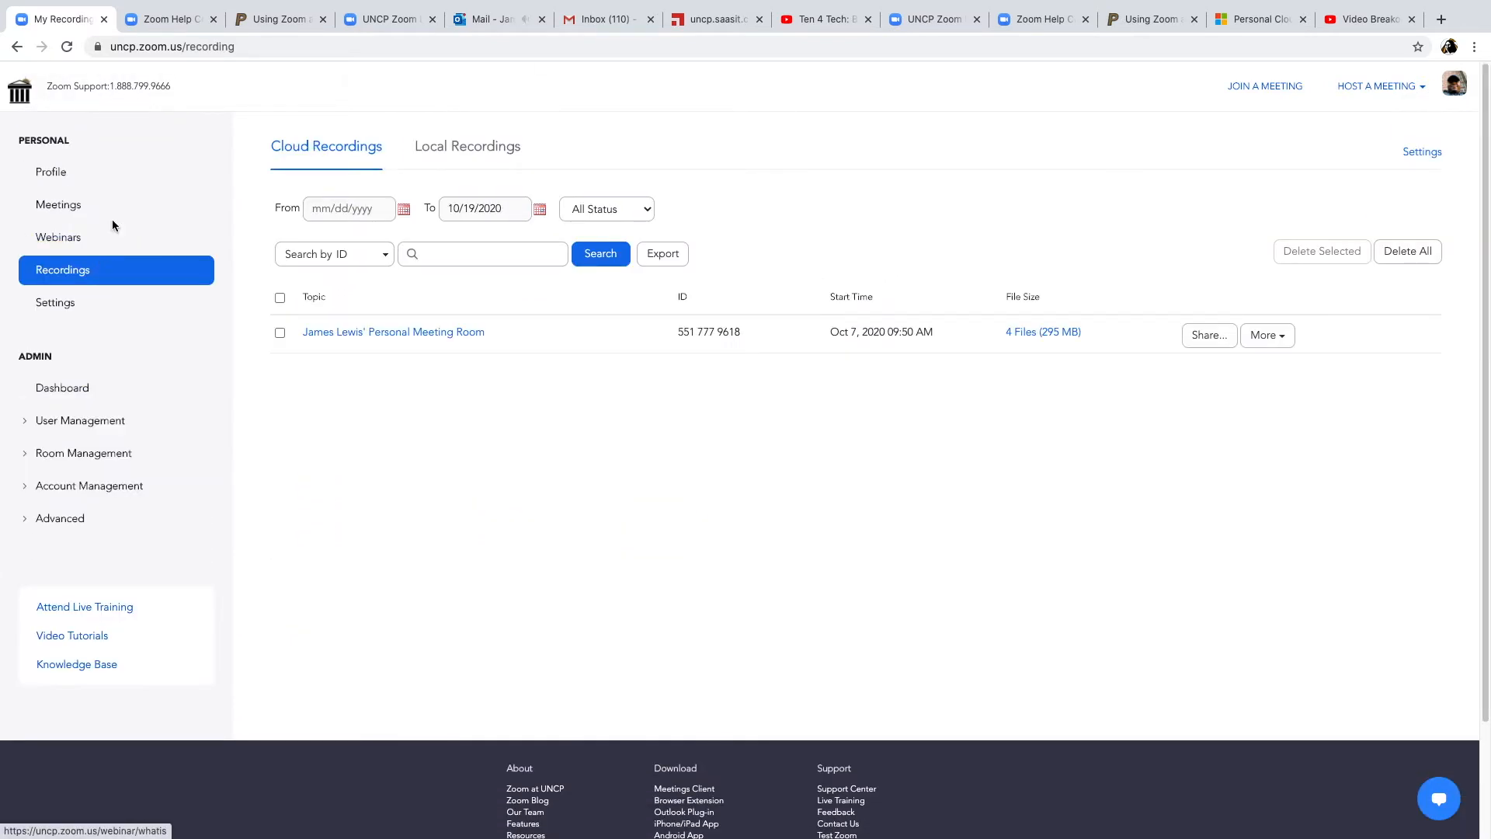
Look over the upcoming meetings and the Personal Room details.
{"action": "left_click", "coordinate": [70, 208]}
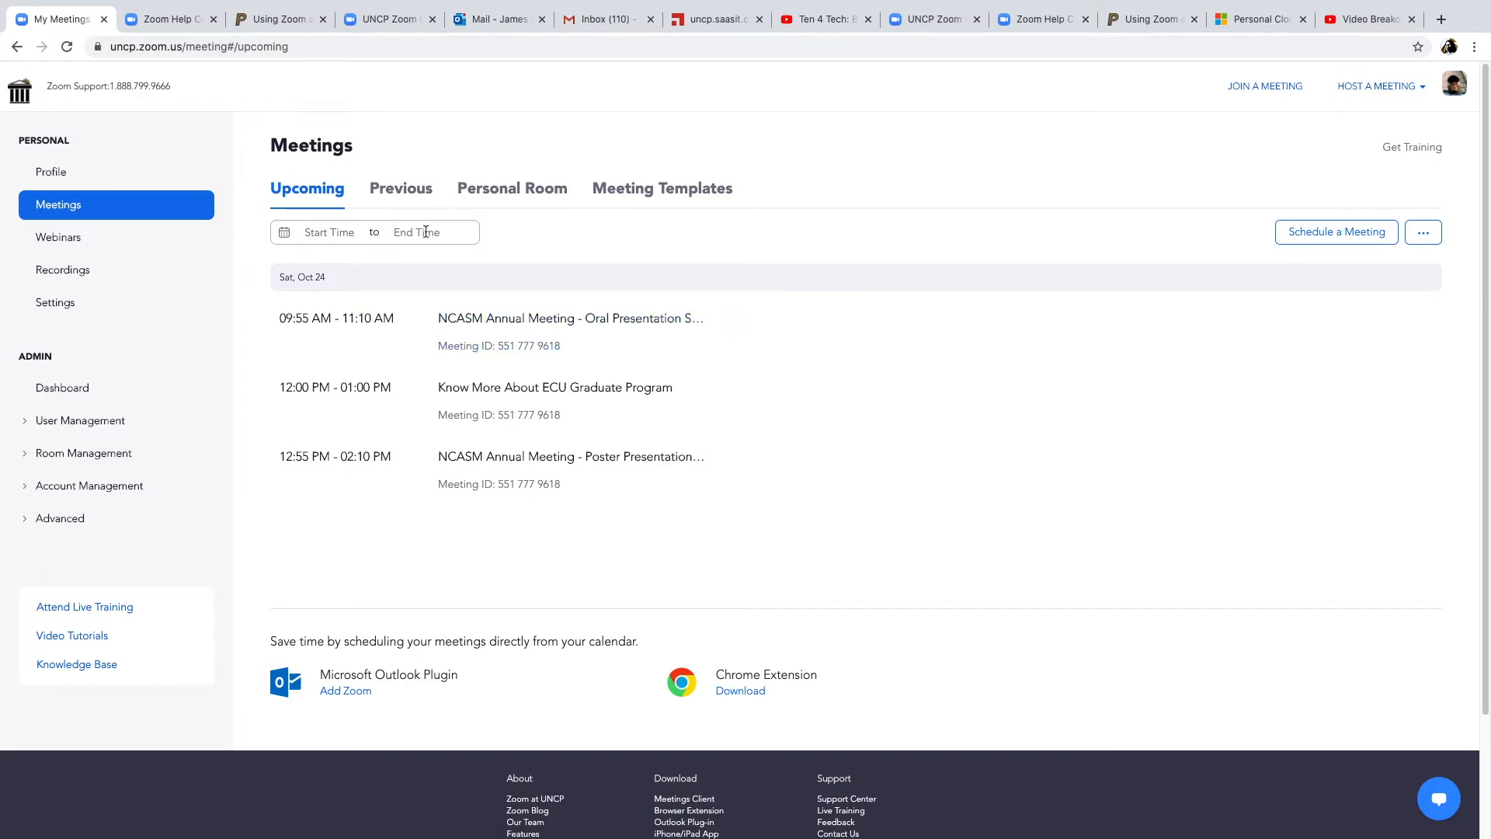
{"action": "left_click", "coordinate": [498, 197]}
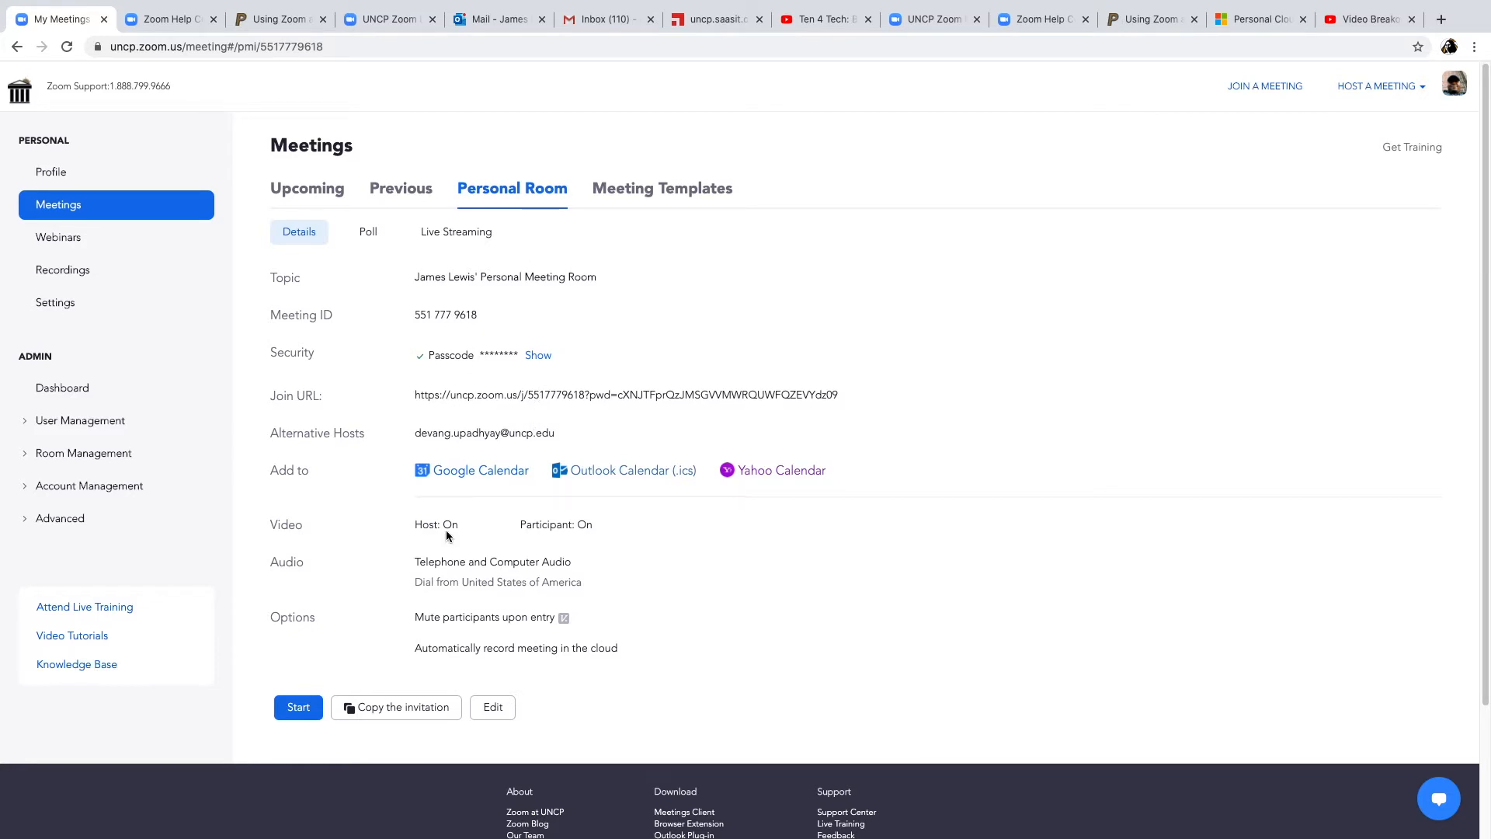
{"action": "left_click", "coordinate": [318, 205]}
Open the form for scheduling a new meeting and review its fields from the topic to the meeting options.
{"action": "left_click", "coordinate": [1334, 233]}
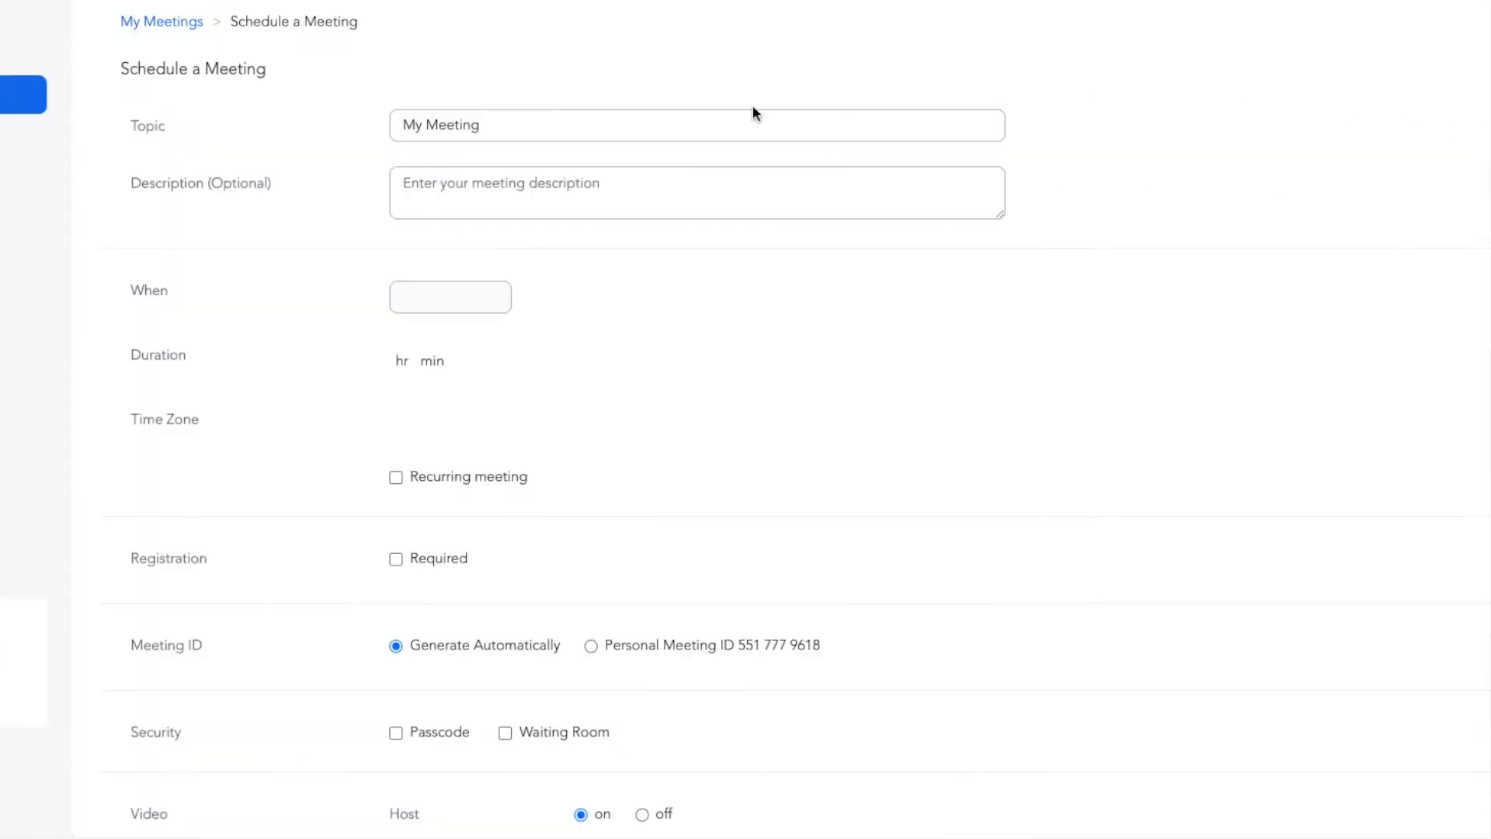
{"action": "left_click_drag", "start_coordinate": [536, 115], "coordinate": [402, 97]}
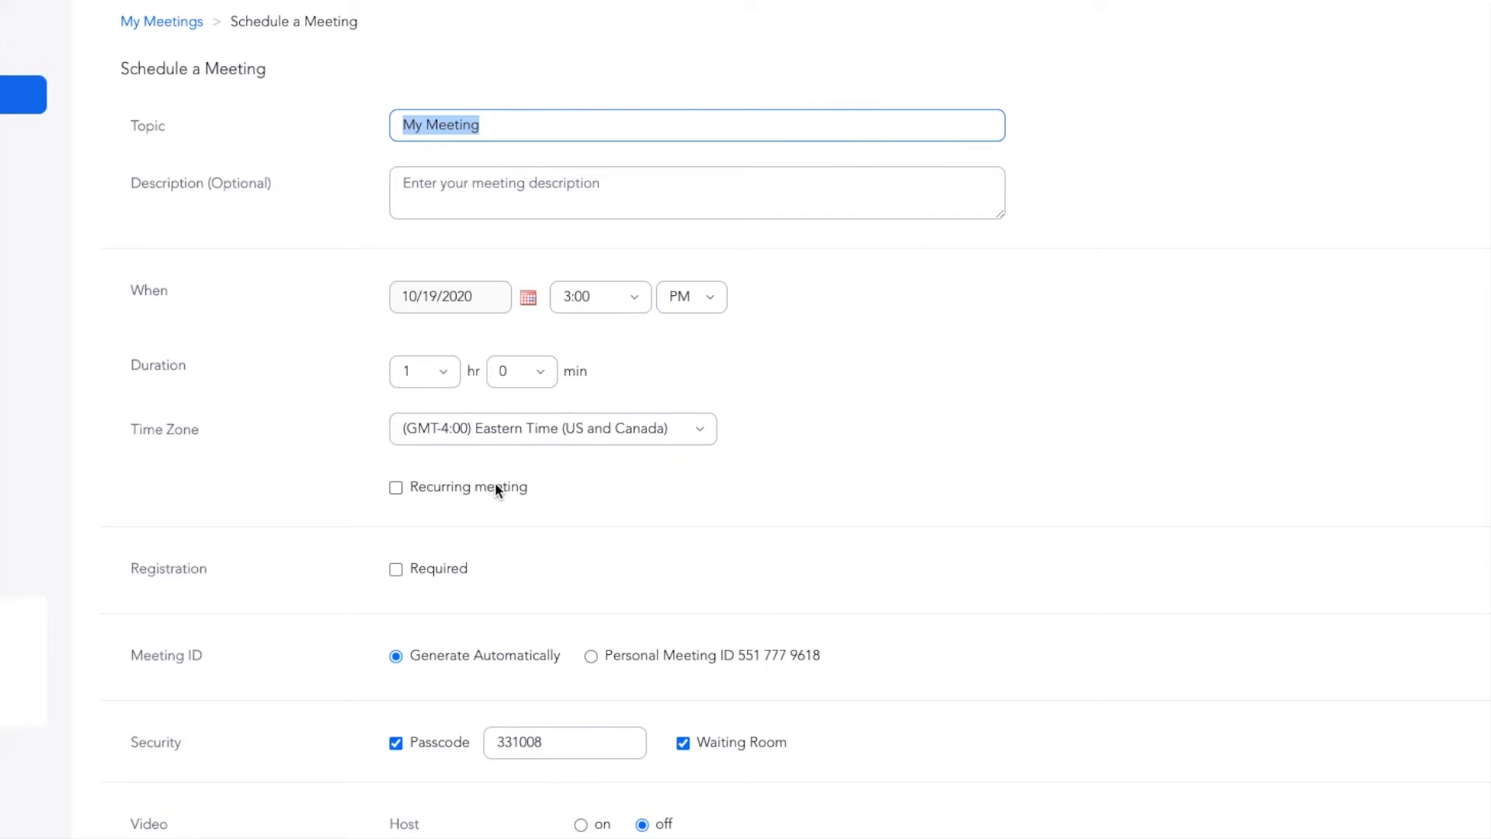
{"action": "left_click", "coordinate": [396, 570]}
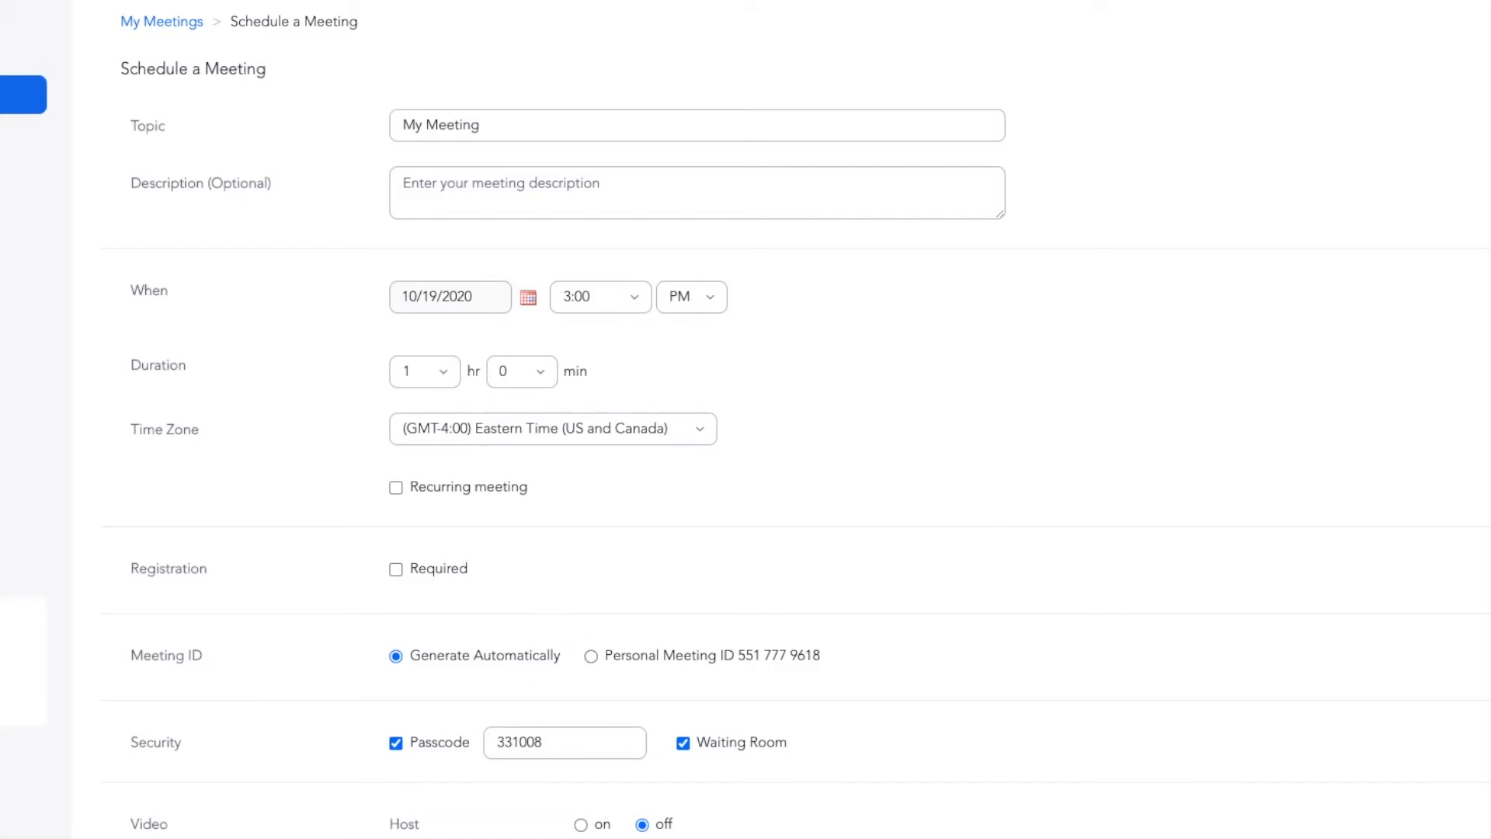
{"action": "scroll", "coordinate": [571, 419], "scroll_direction": "down", "scroll_amount": 5}
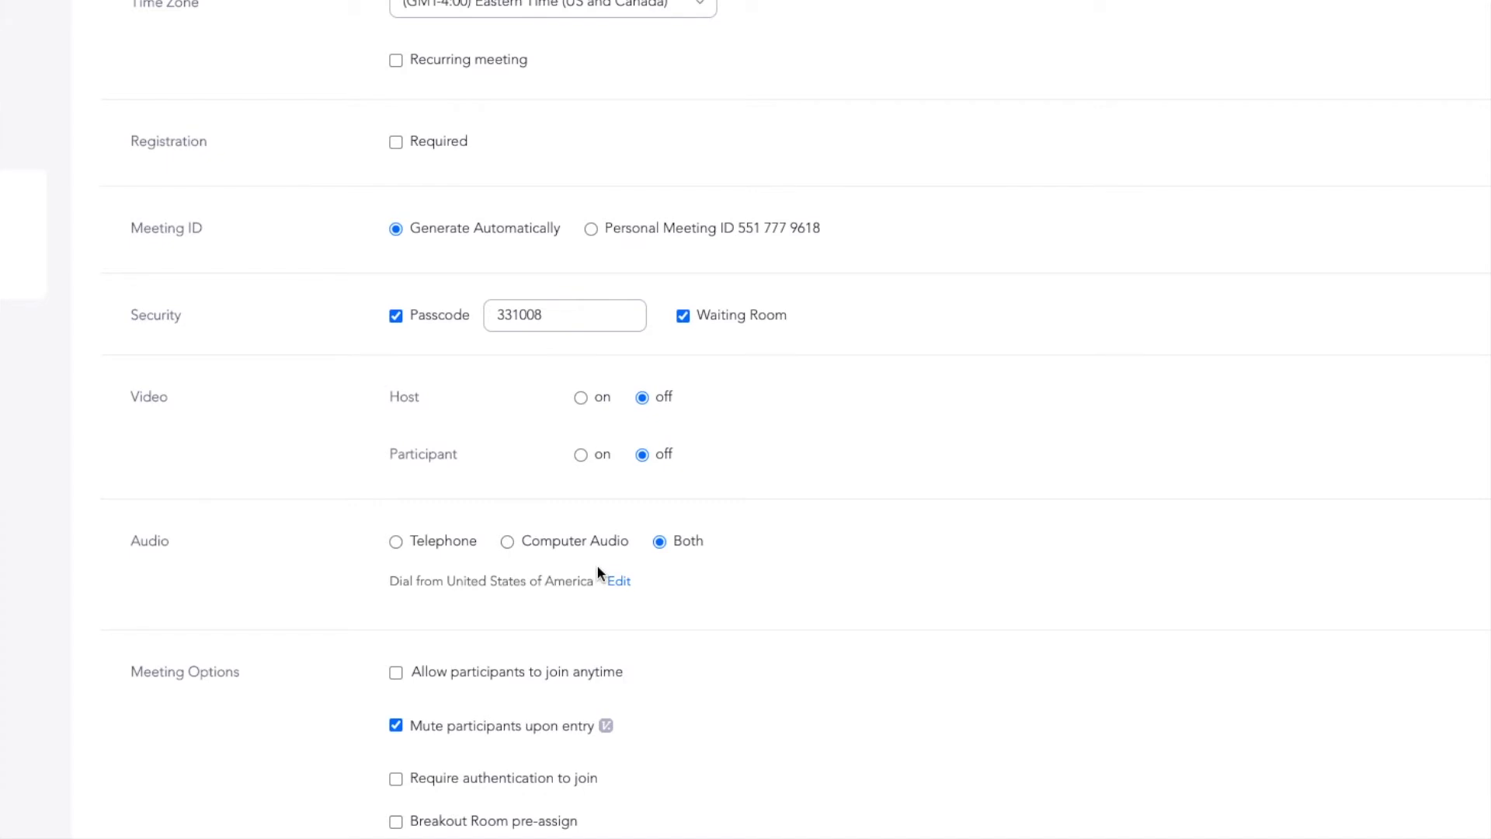
{"action": "scroll", "coordinate": [579, 558], "scroll_direction": "down", "scroll_amount": 2}
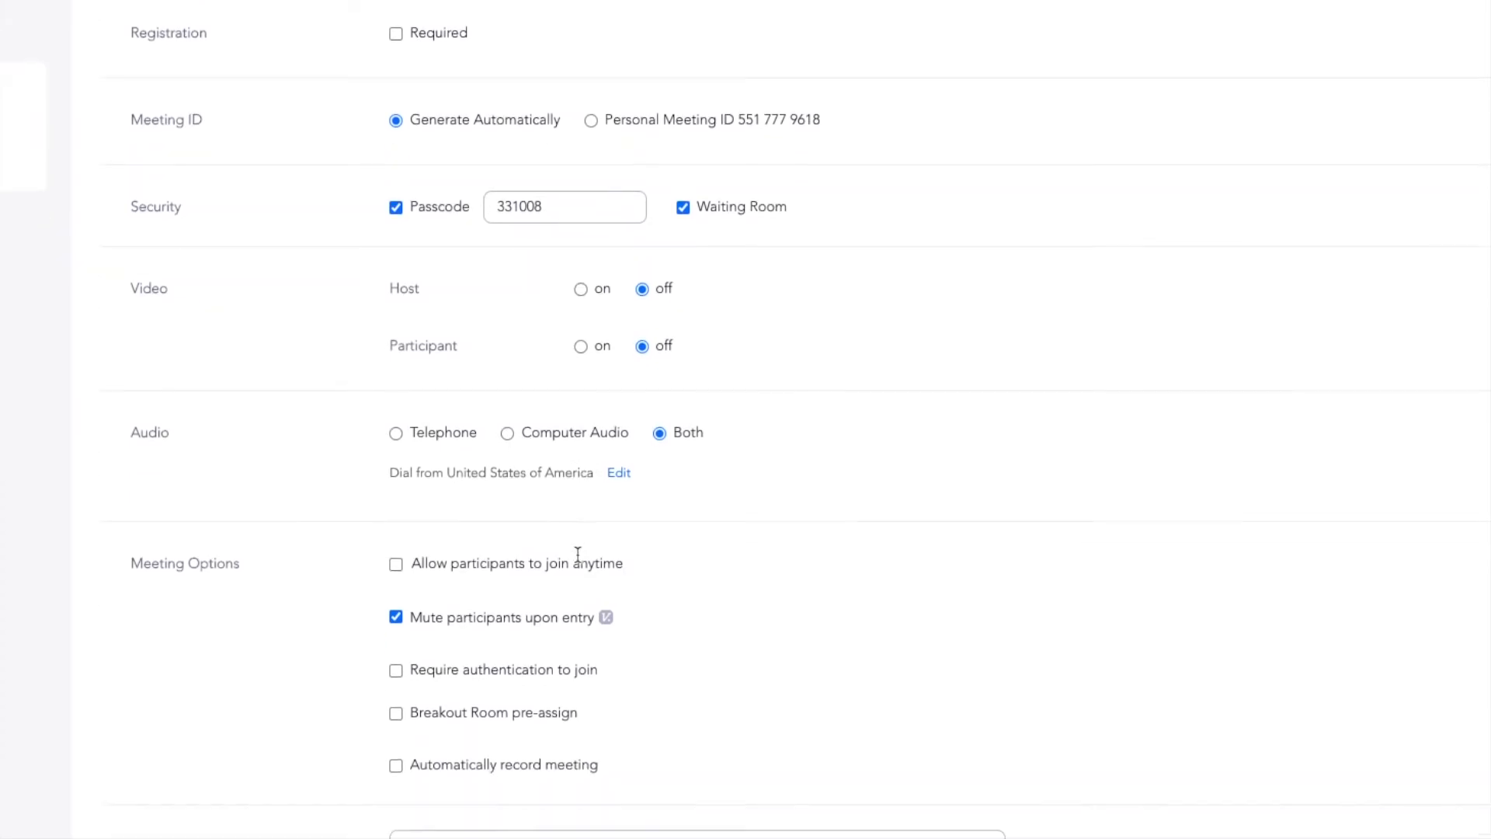
{"action": "scroll", "coordinate": [584, 558], "scroll_direction": "down", "scroll_amount": 2}
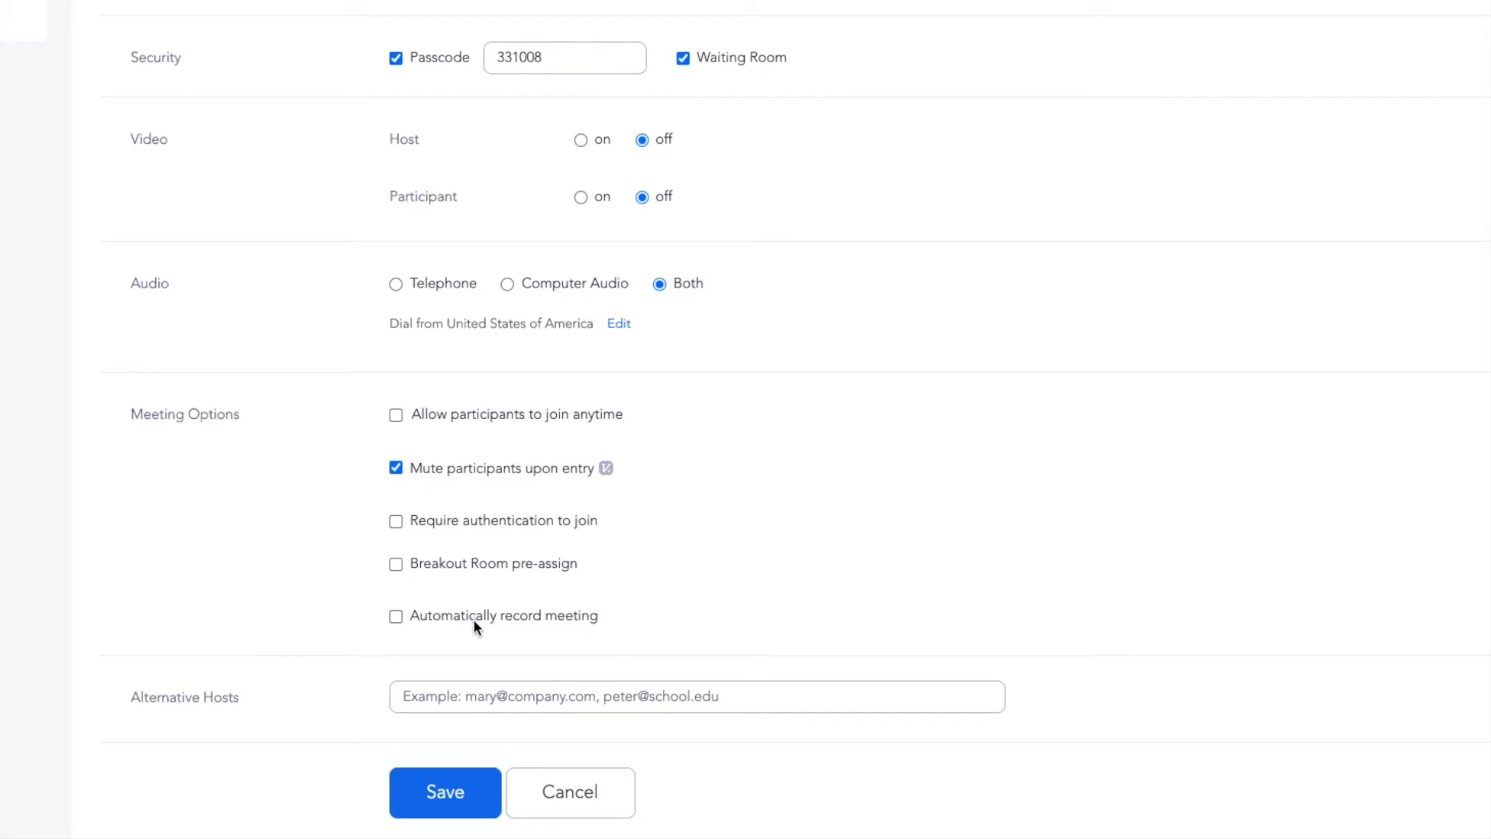
Enable Breakout Room pre-assign, open the room creation dialog, and close it without adding rooms.
{"action": "left_click", "coordinate": [435, 563]}
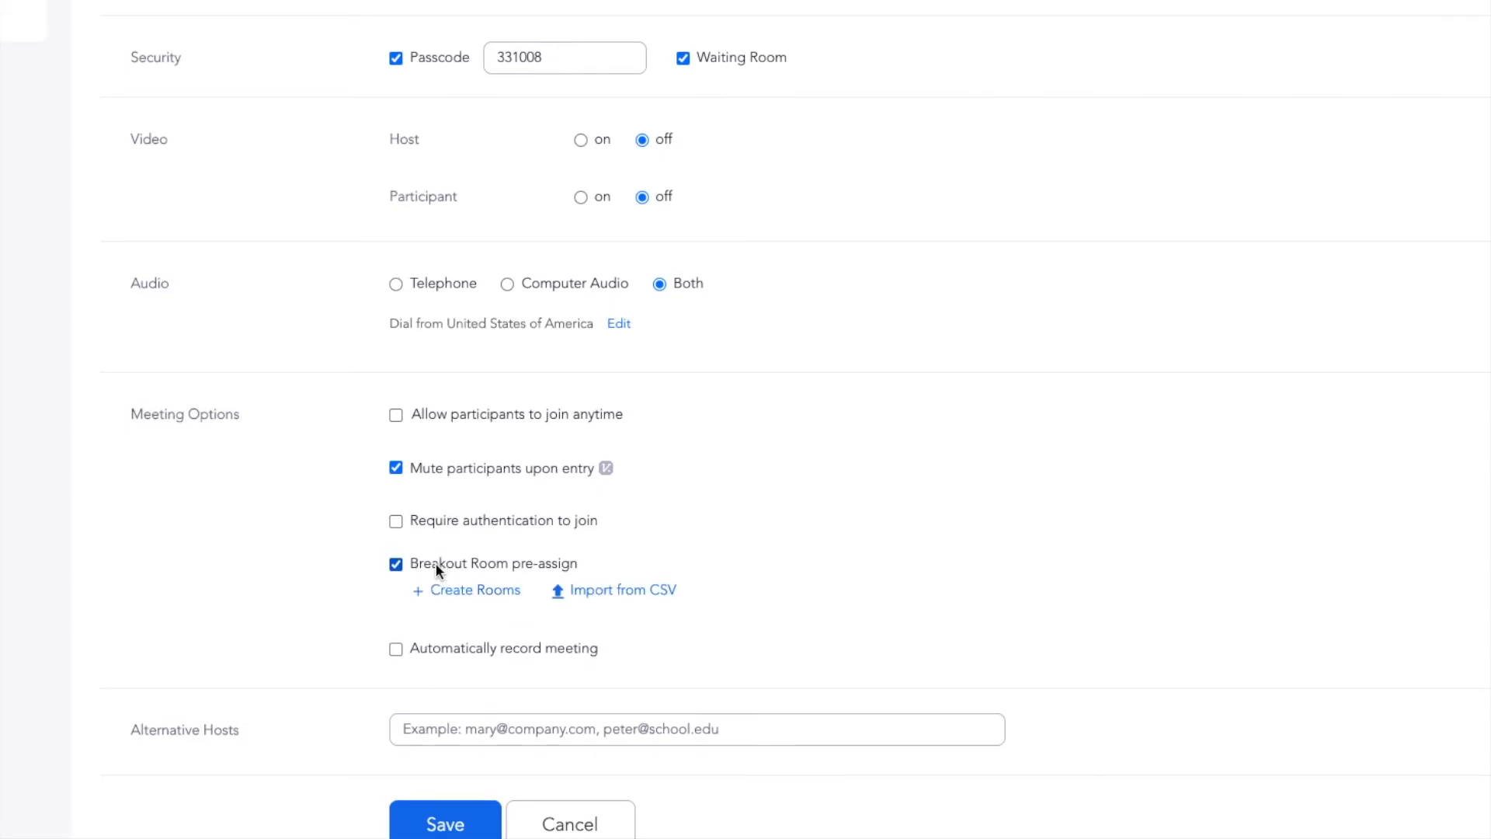
{"action": "left_click", "coordinate": [472, 592]}
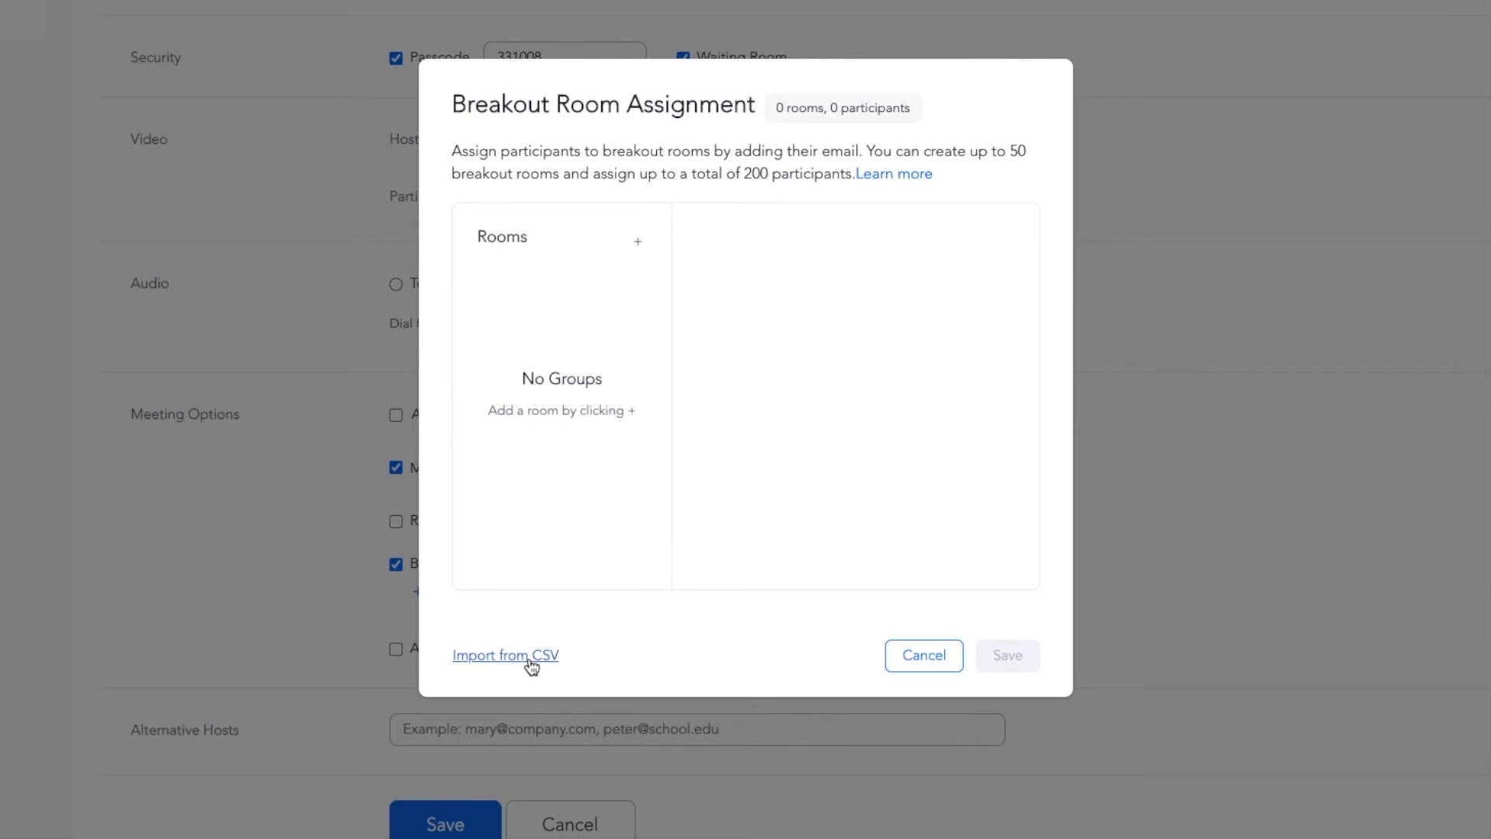
{"action": "left_click", "coordinate": [919, 665]}
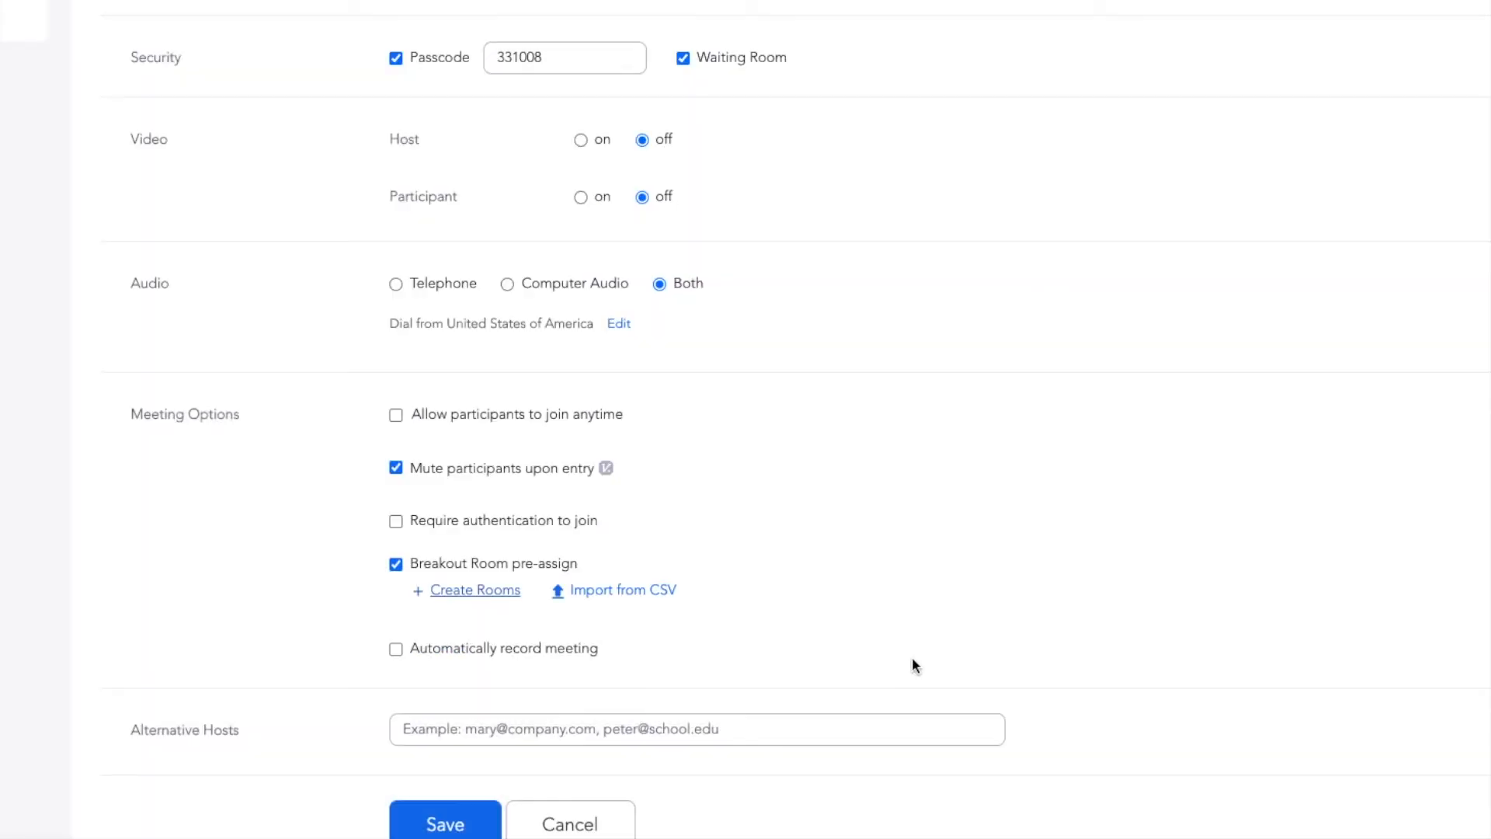
Check the Alternative Hosts field and review the meeting form again from the topic through the meeting options.
{"action": "left_click", "coordinate": [772, 730]}
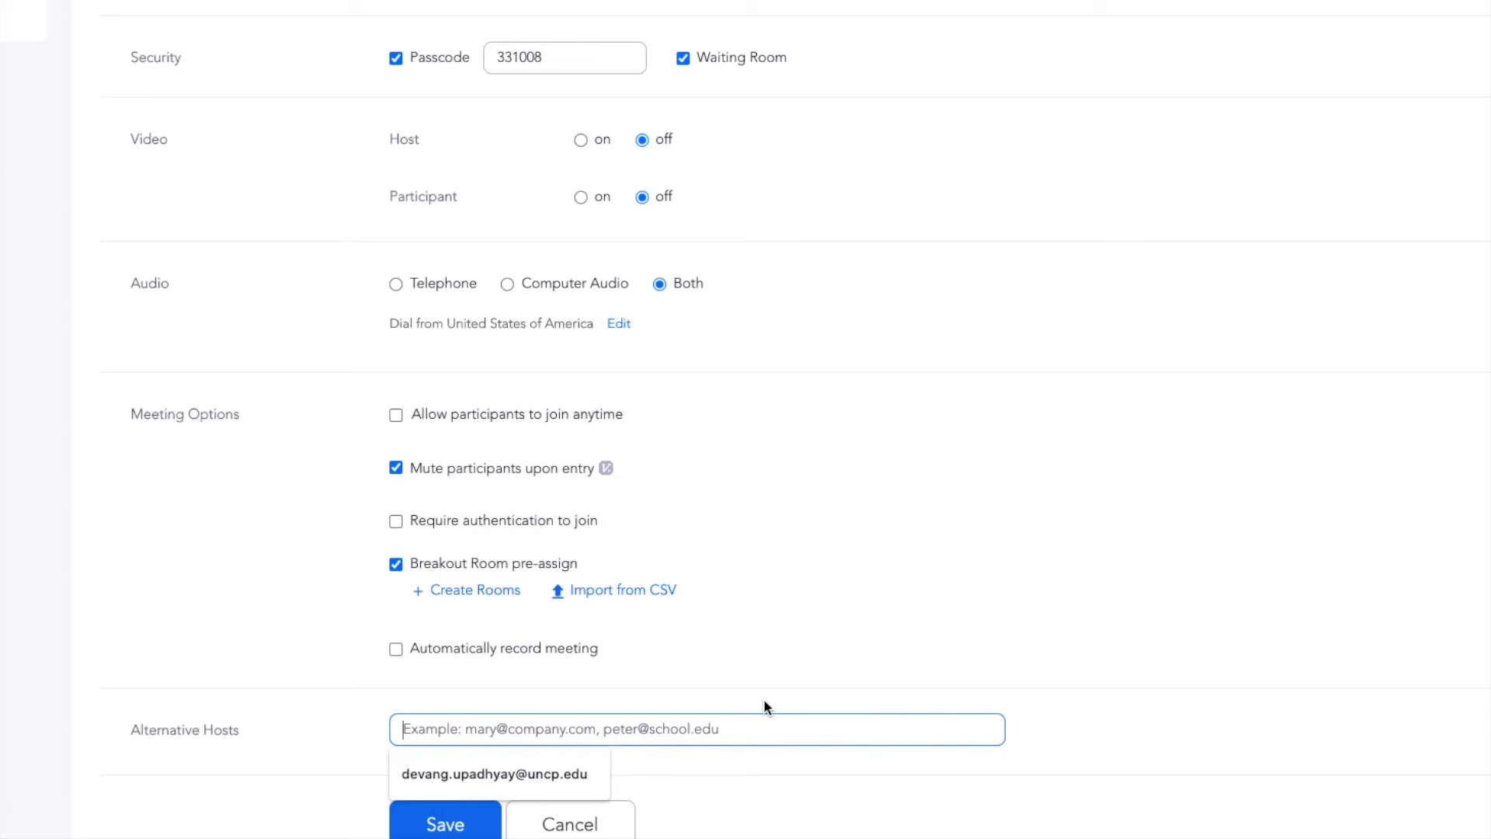
{"action": "left_click", "coordinate": [771, 699]}
{"action": "scroll", "coordinate": [761, 699], "scroll_direction": "up", "scroll_amount": 8}
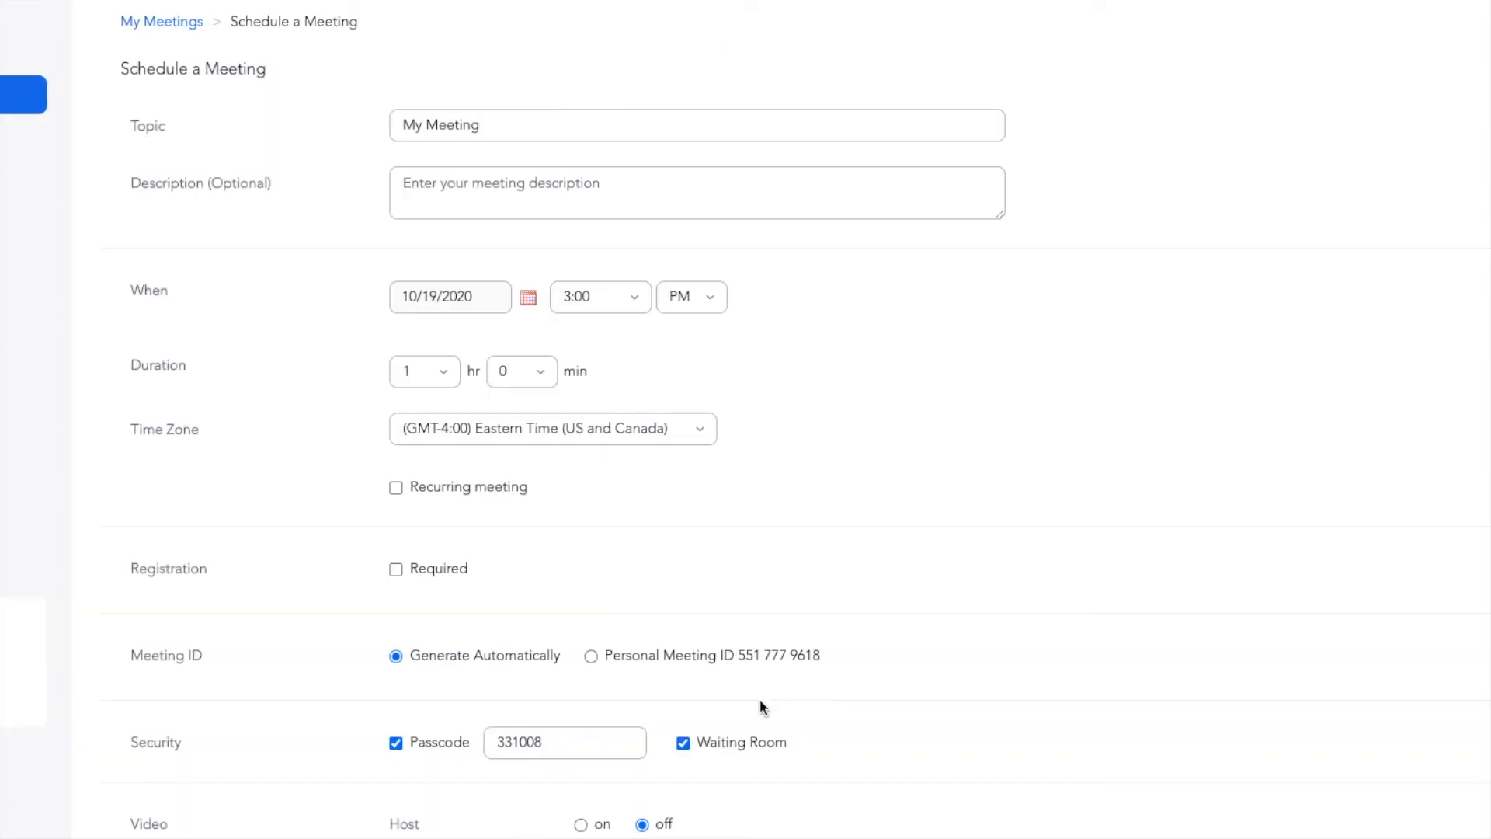
{"action": "scroll", "coordinate": [761, 703], "scroll_direction": "down", "scroll_amount": 1}
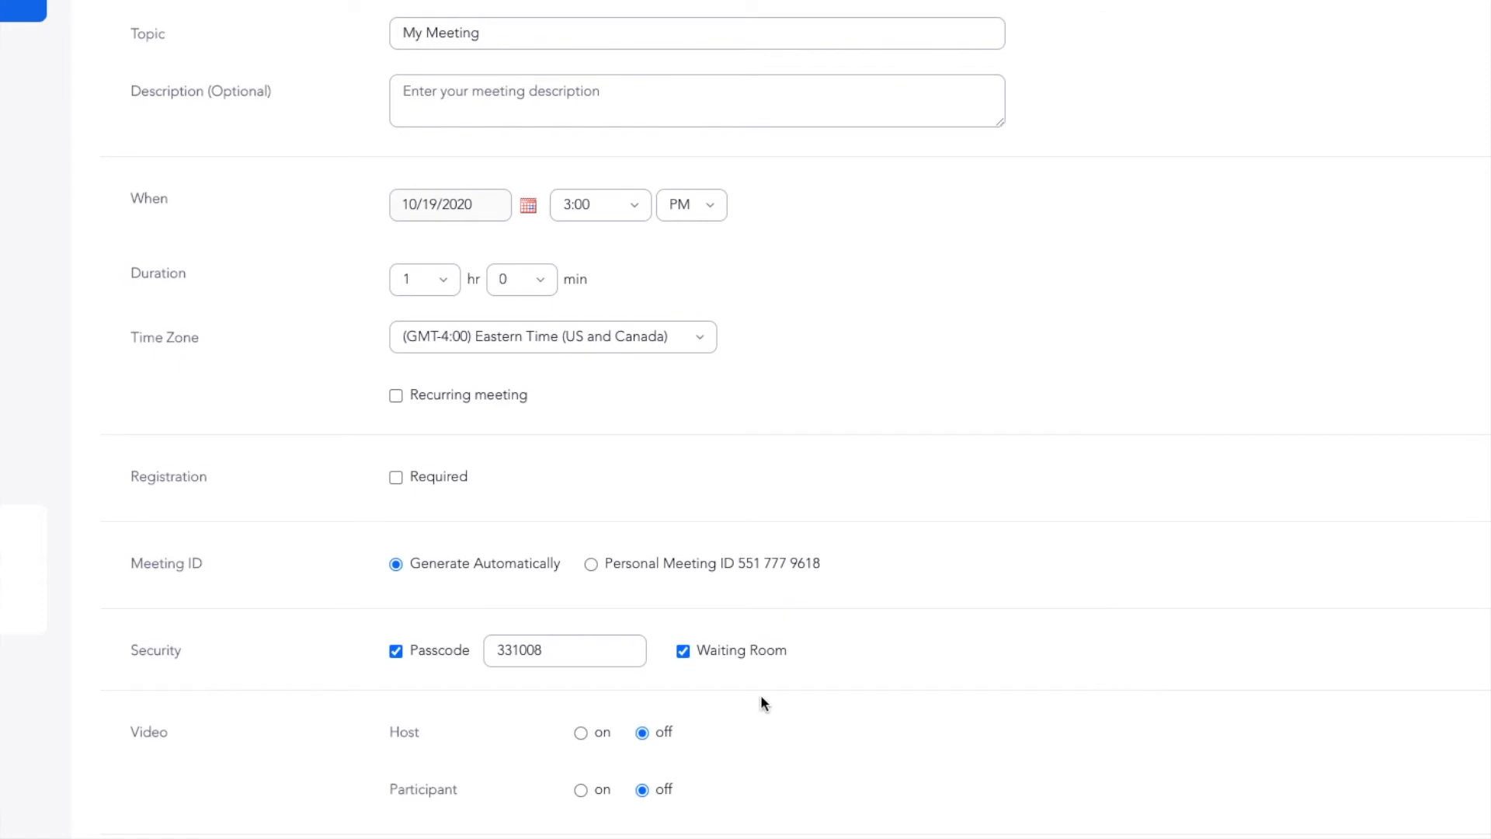
{"action": "scroll", "coordinate": [762, 694], "scroll_direction": "up", "scroll_amount": 1}
{"action": "scroll", "coordinate": [761, 694], "scroll_direction": "down", "scroll_amount": 5}
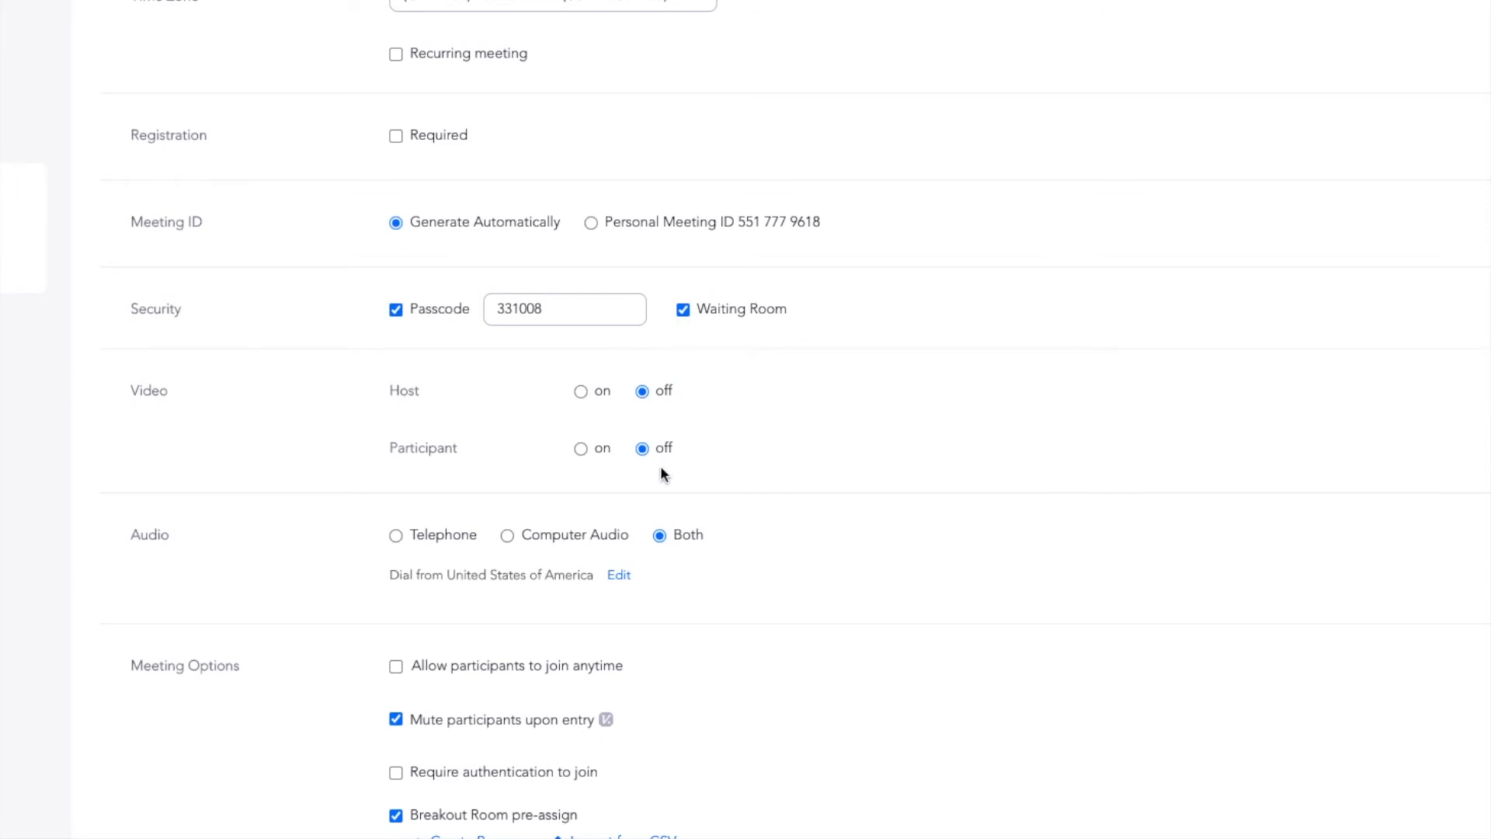
{"action": "scroll", "coordinate": [661, 467], "scroll_direction": "down", "scroll_amount": 2}
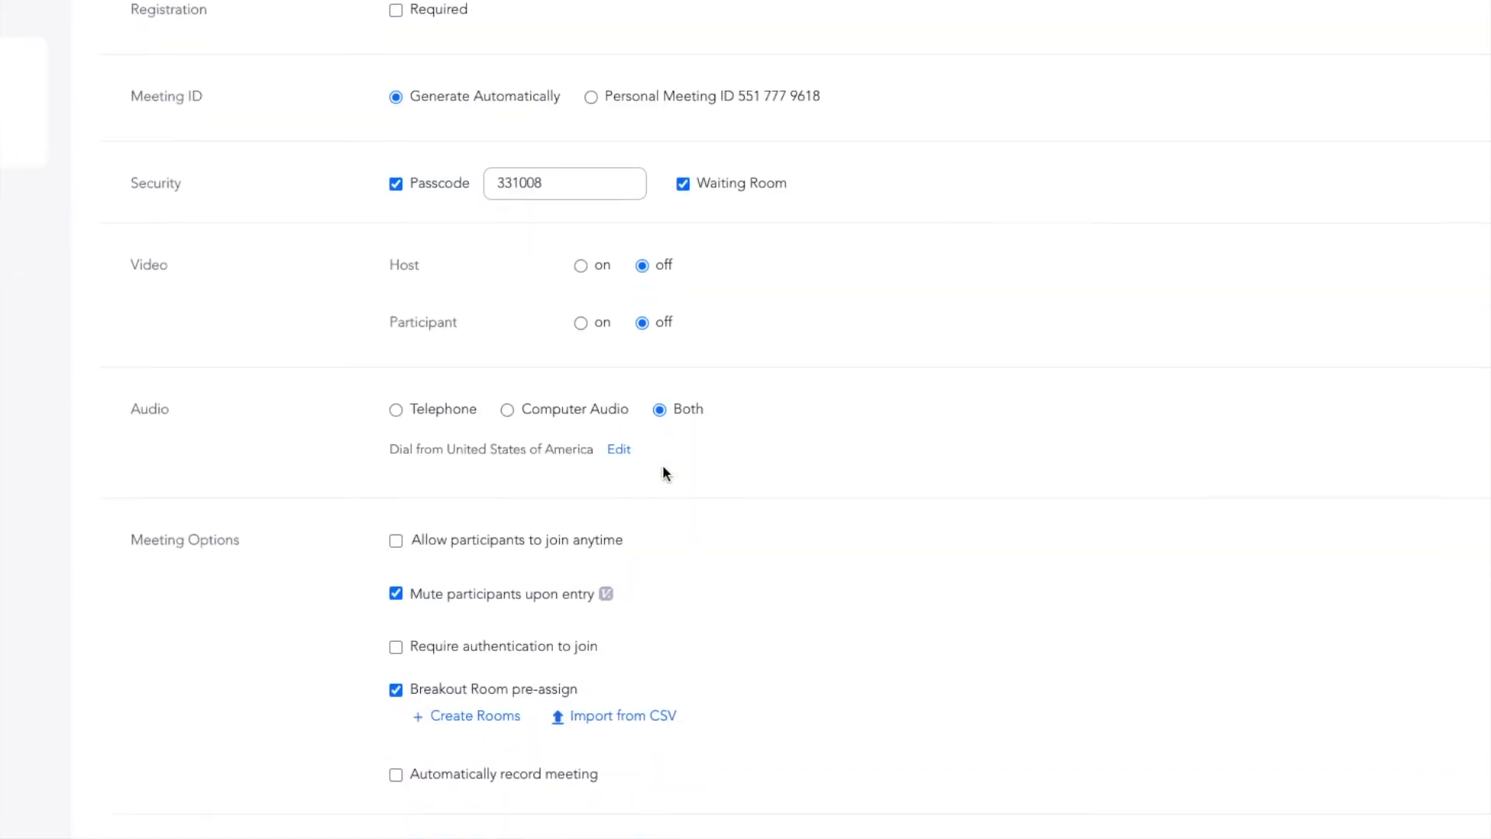
{"action": "scroll", "coordinate": [665, 473], "scroll_direction": "down", "scroll_amount": 1}
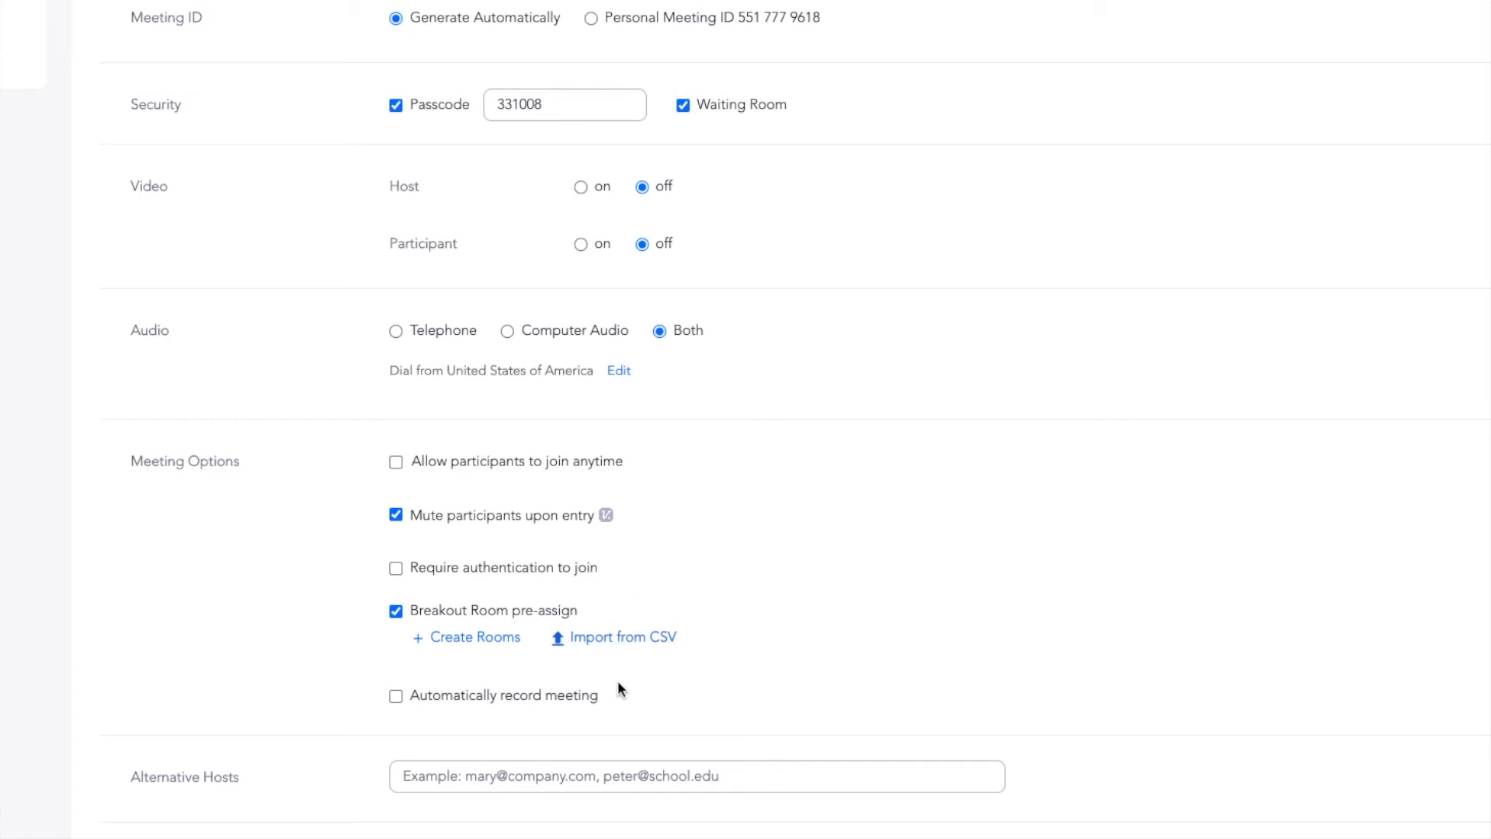
{"action": "scroll", "coordinate": [619, 687], "scroll_direction": "down", "scroll_amount": 1}
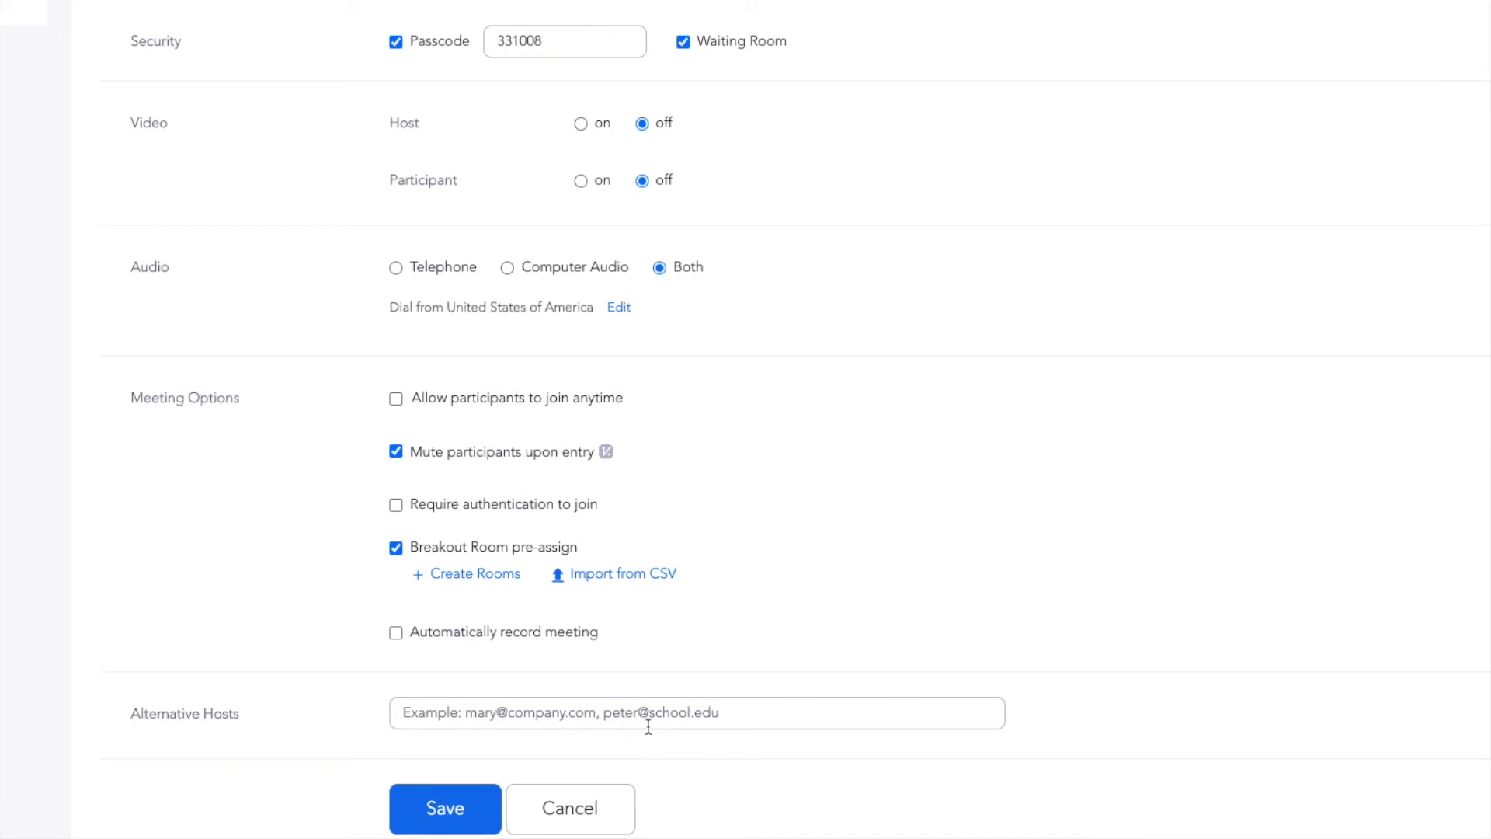
Look over the complete meeting form once more, from the schedule and security fields down to the save area.
{"action": "scroll", "coordinate": [627, 673], "scroll_direction": "up", "scroll_amount": 2}
{"action": "scroll", "coordinate": [628, 673], "scroll_direction": "up", "scroll_amount": 8}
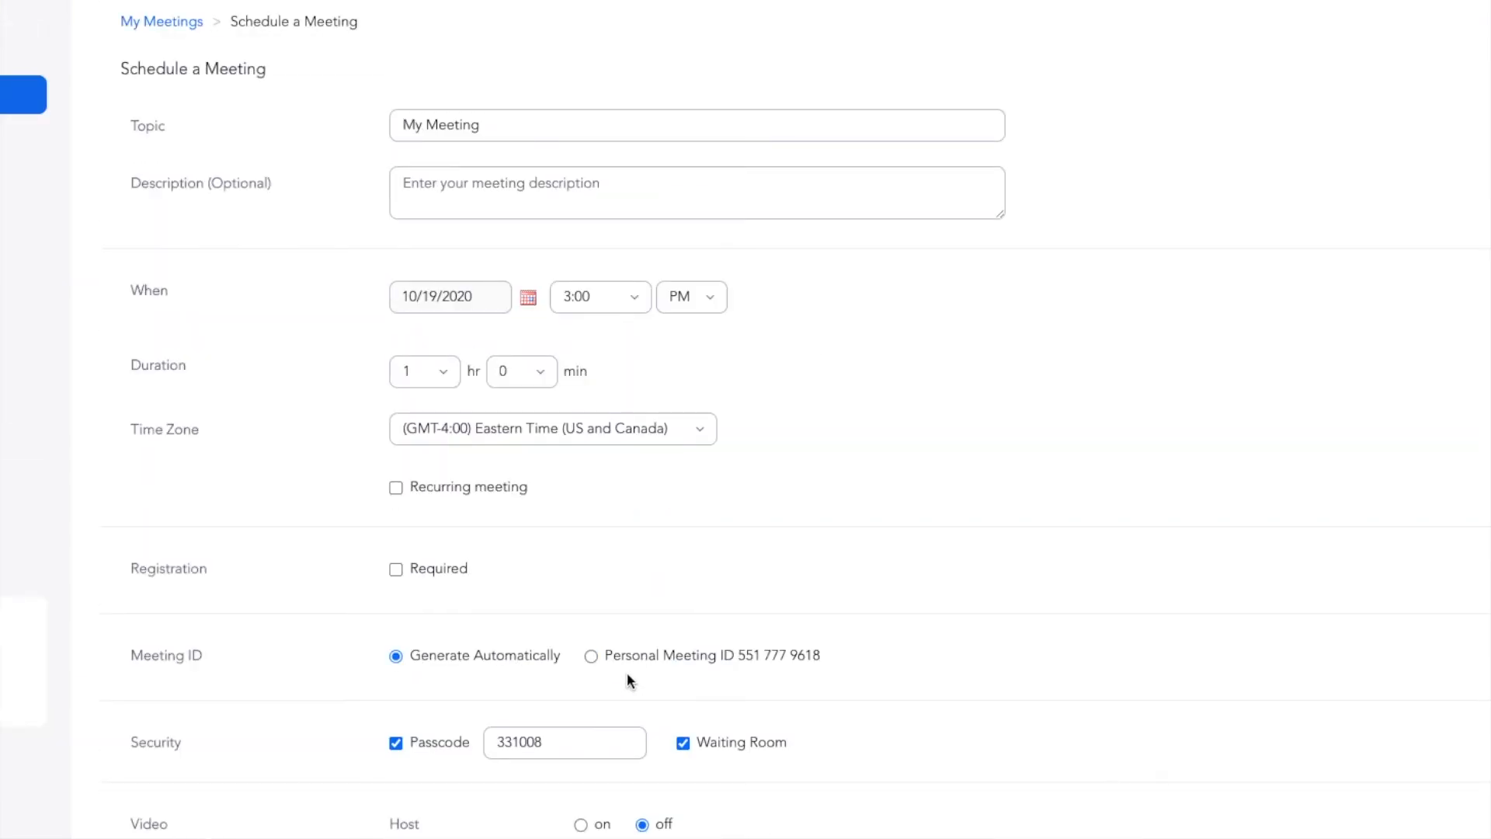
{"action": "scroll", "coordinate": [627, 673], "scroll_direction": "down", "scroll_amount": 12}
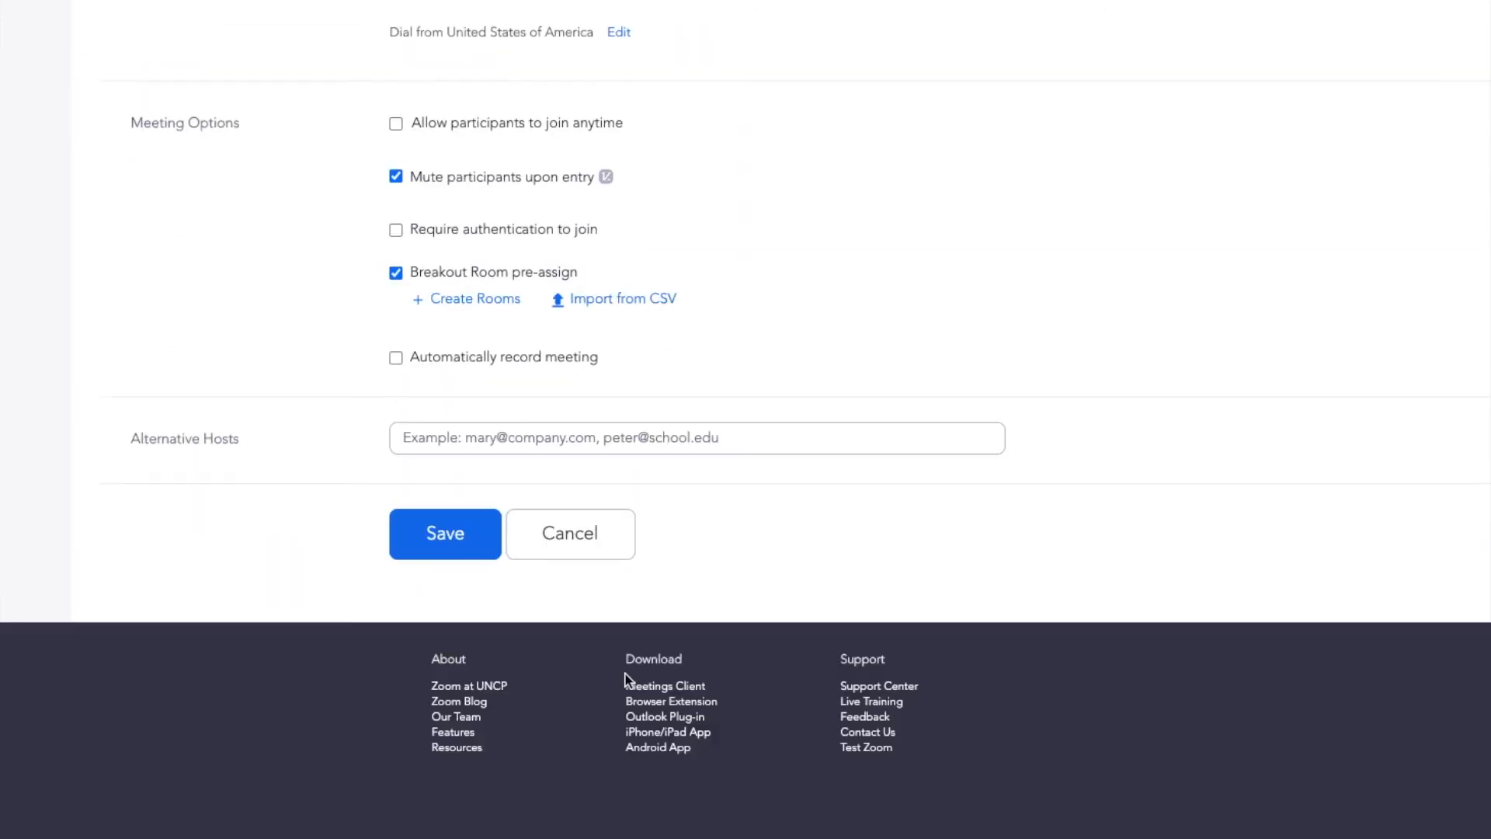
{"action": "scroll", "coordinate": [626, 673], "scroll_direction": "up", "scroll_amount": 10}
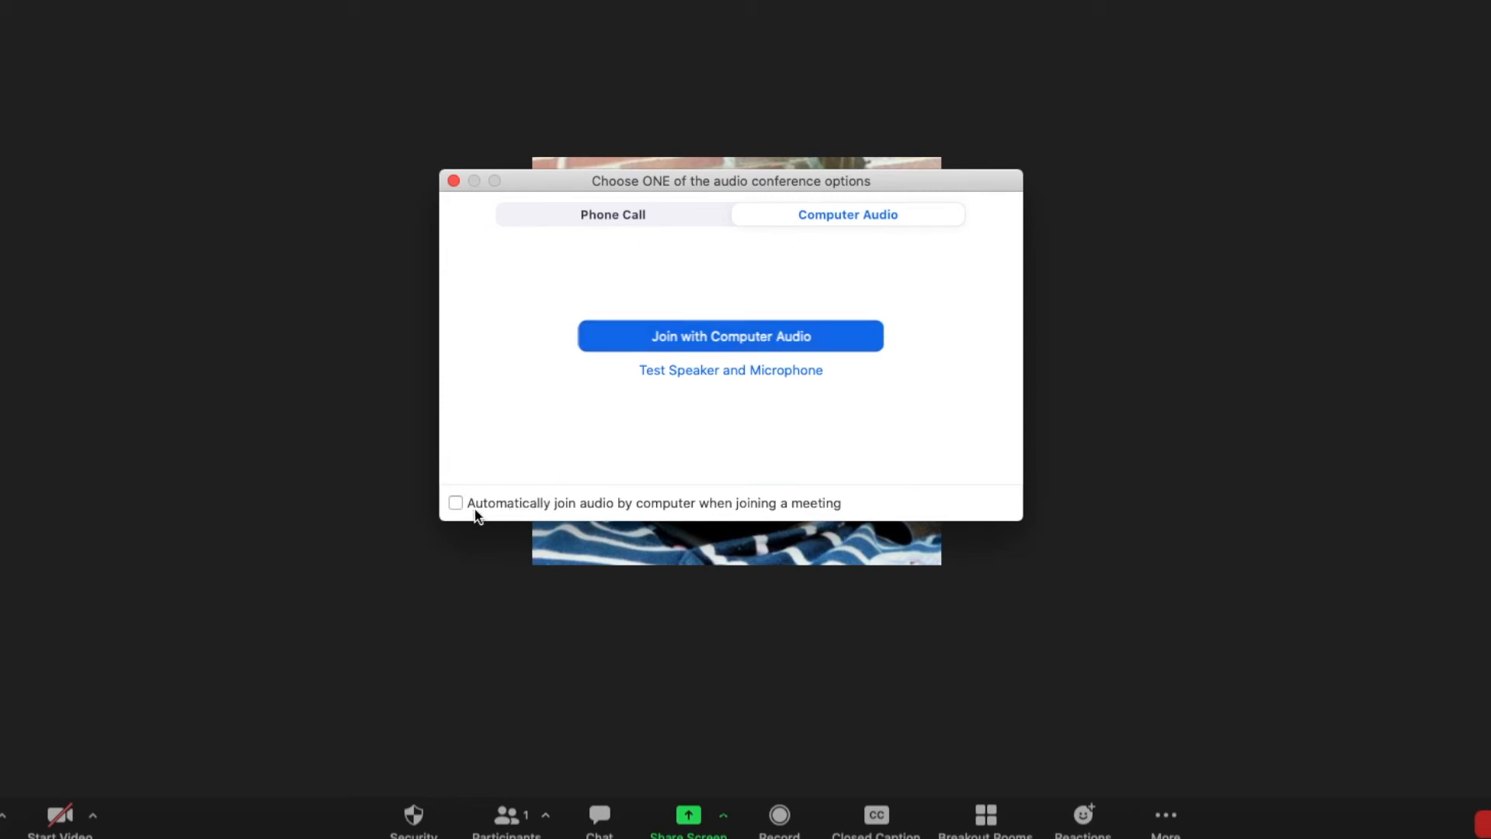
Switch to the Zoom meeting, join with computer audio, and review the available microphone and speaker choices.
{"action": "left_click", "coordinate": [726, 336]}
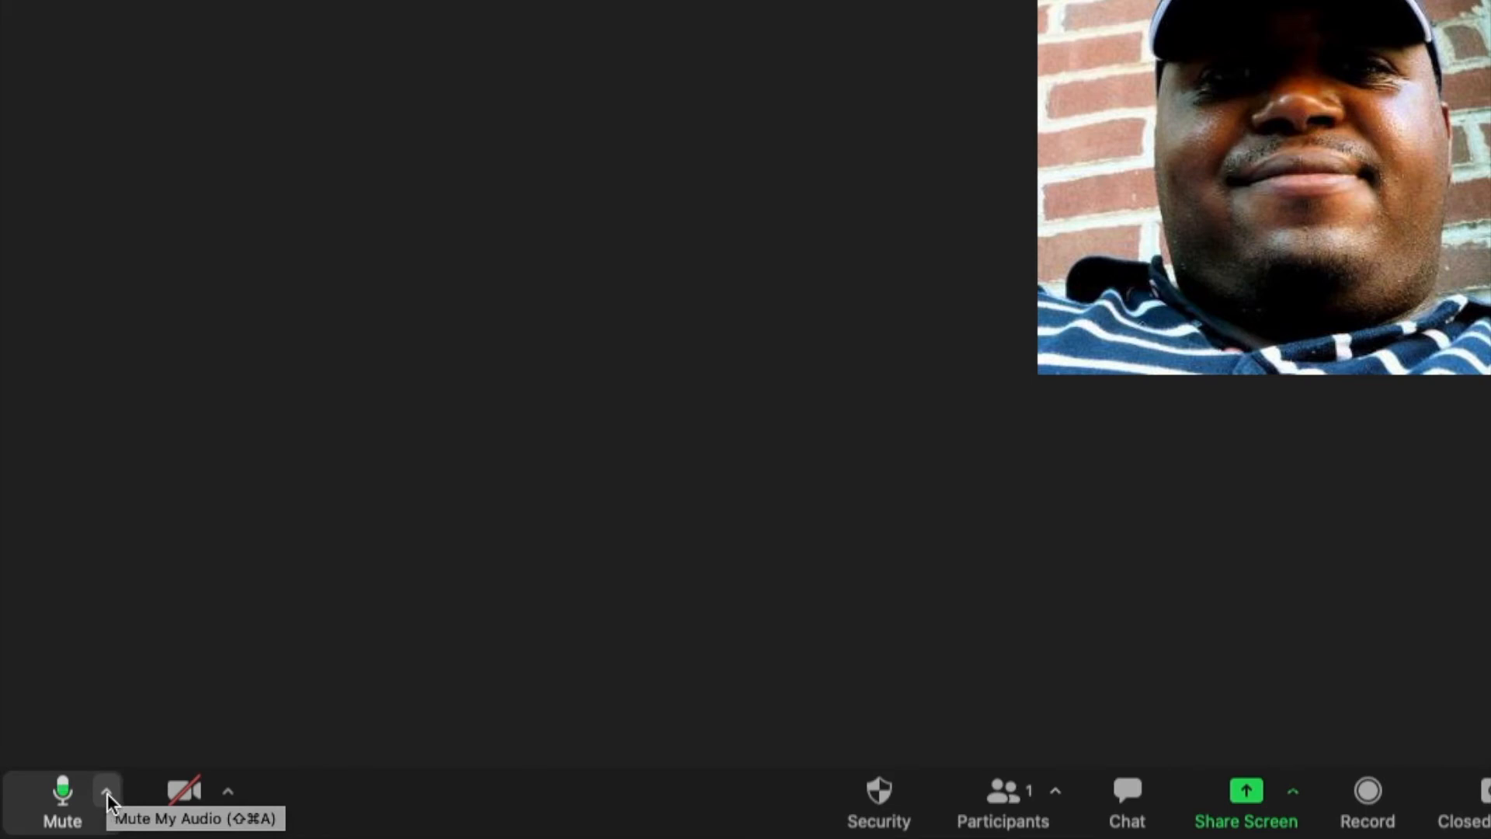
{"action": "left_click", "coordinate": [107, 794]}
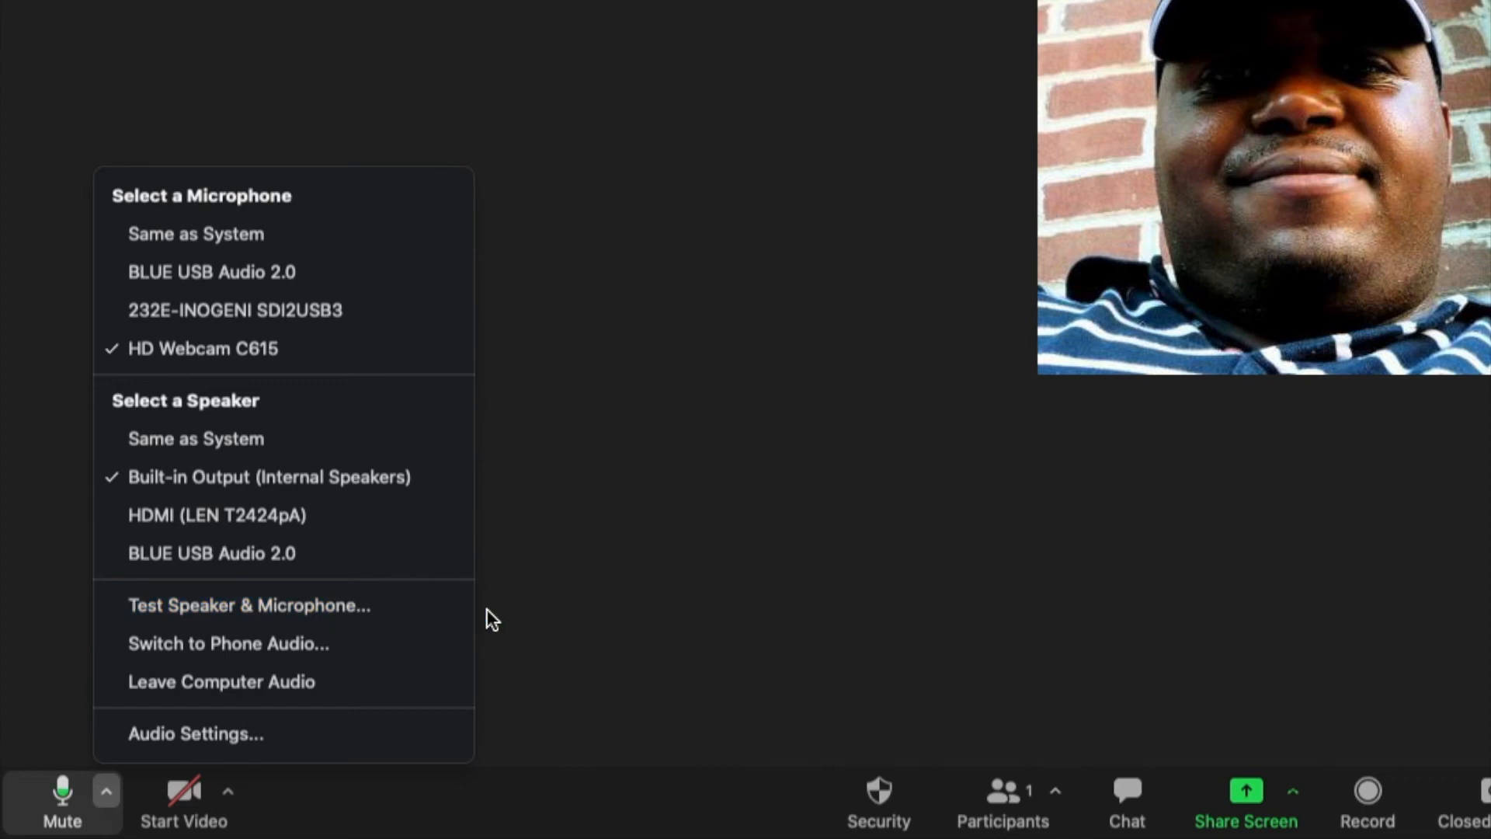
{"action": "left_click", "coordinate": [597, 629]}
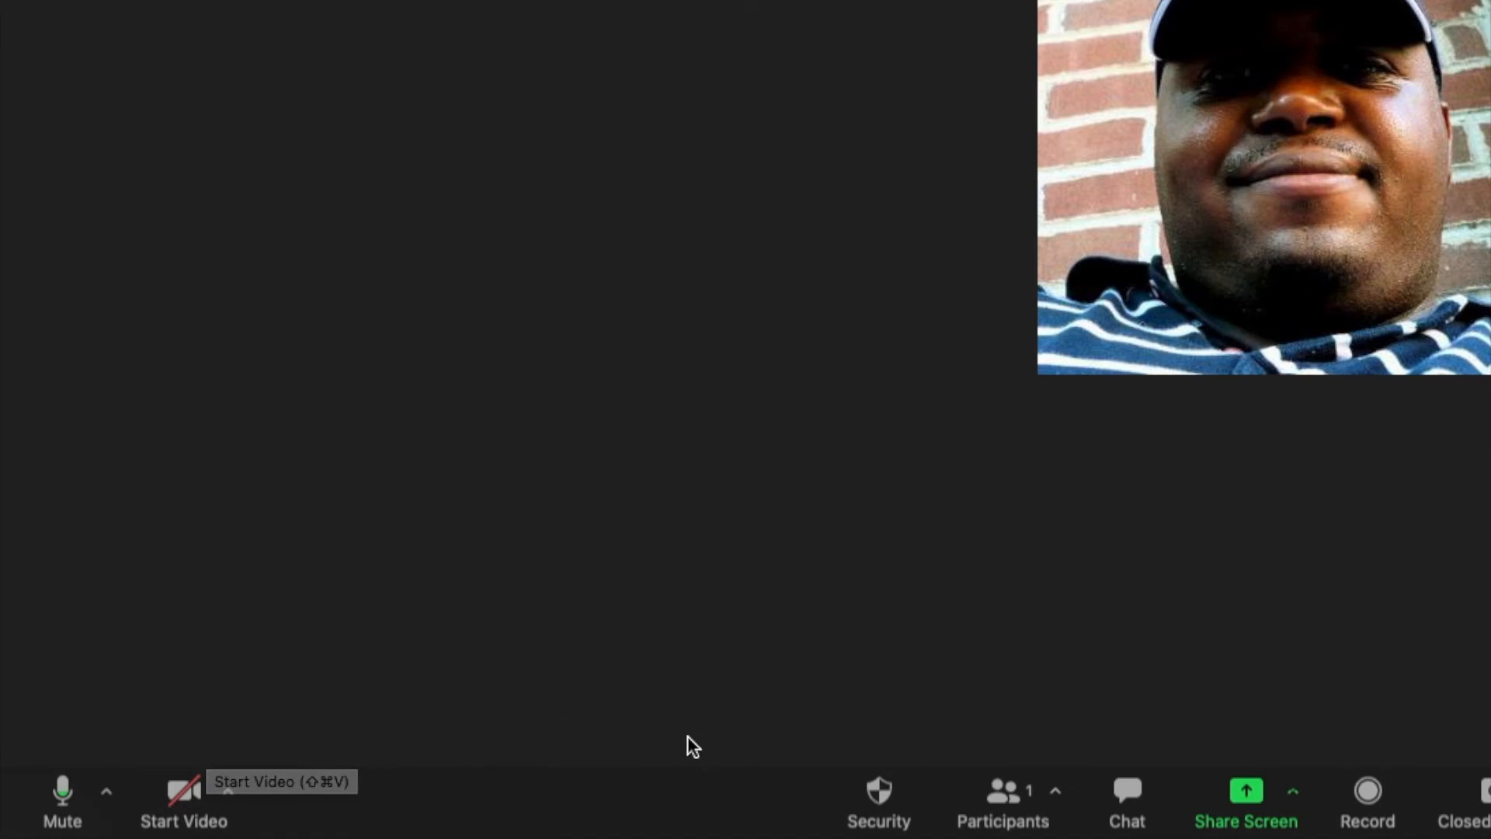
Review the meeting's Security options and the Participants list's meeting-wide and host entry options, then close the list.
{"action": "left_click", "coordinate": [530, 792]}
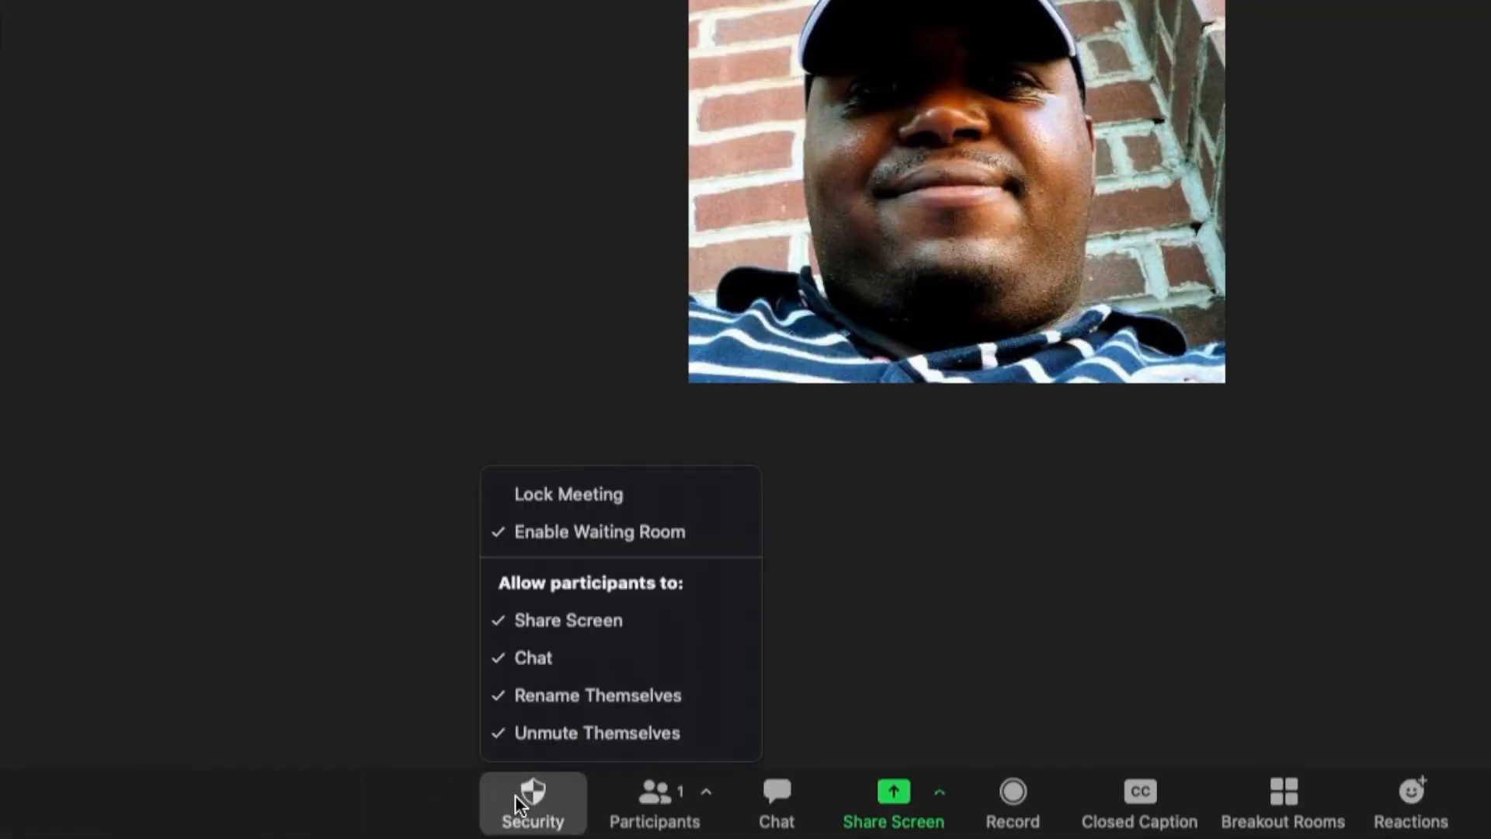
{"action": "left_click", "coordinate": [642, 808]}
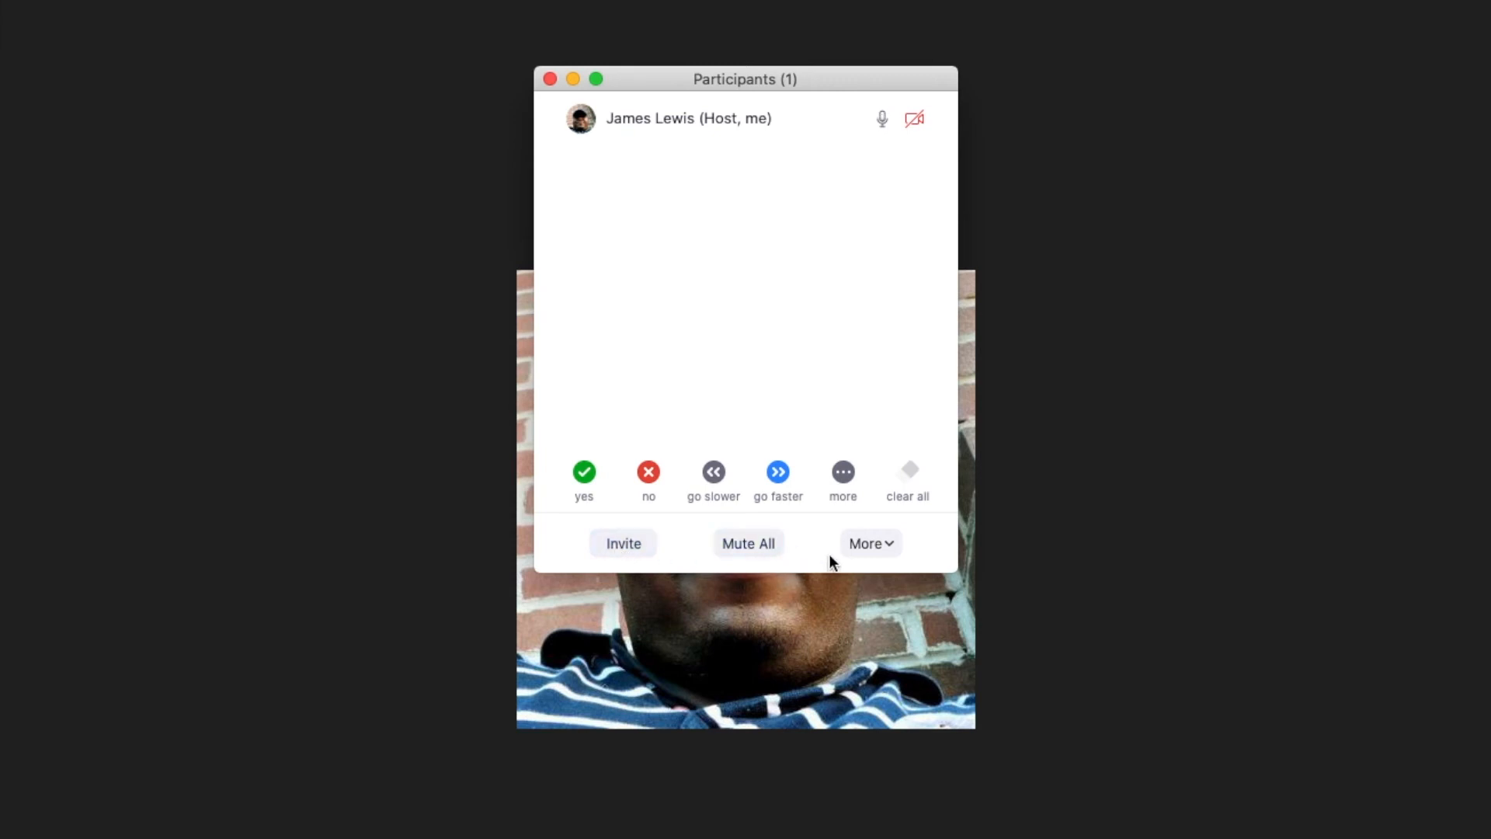
{"action": "left_click", "coordinate": [871, 545]}
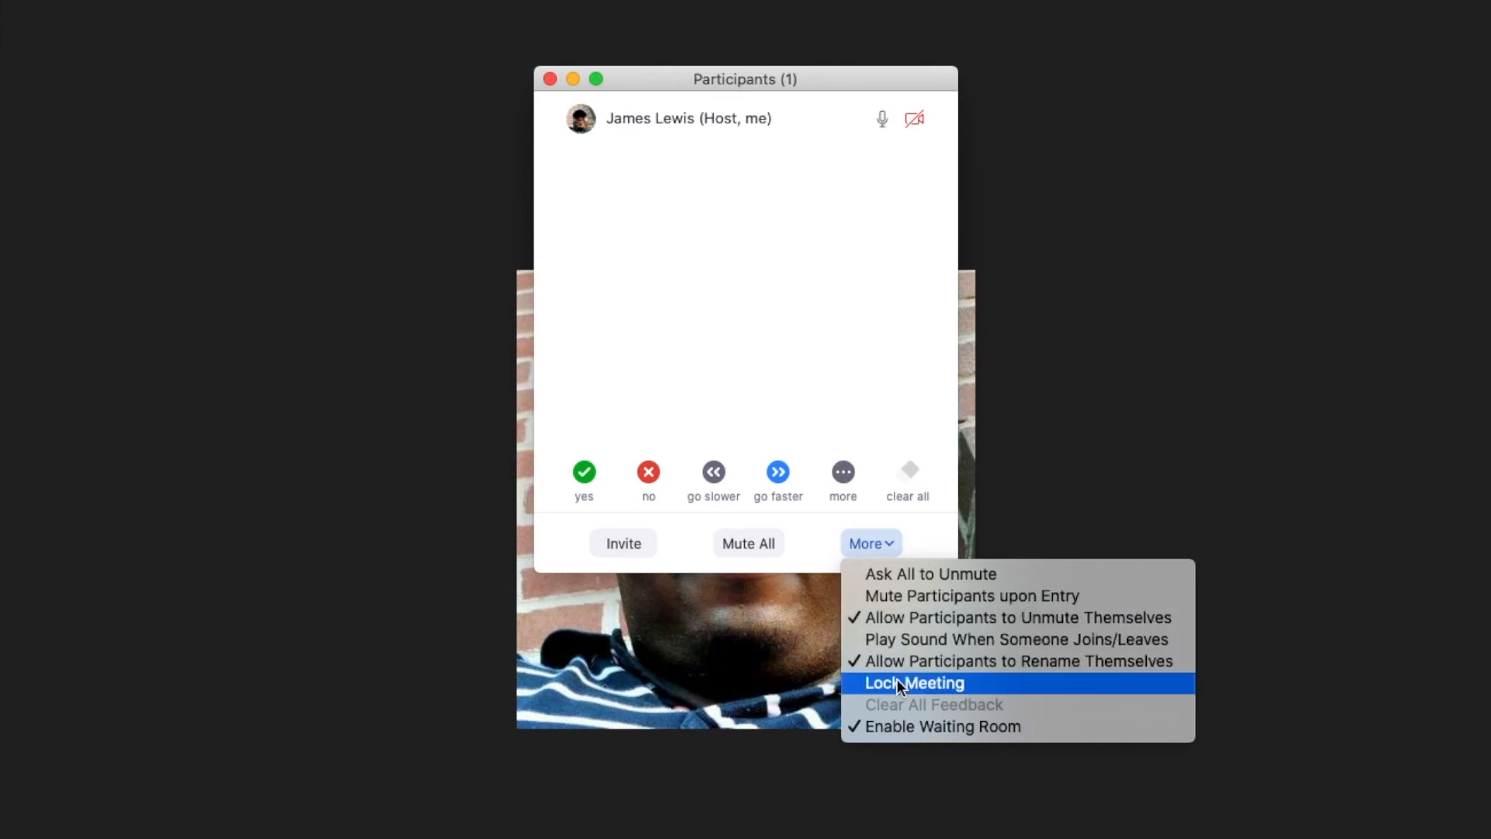
{"action": "left_click", "coordinate": [937, 727]}
{"action": "left_click", "coordinate": [871, 543]}
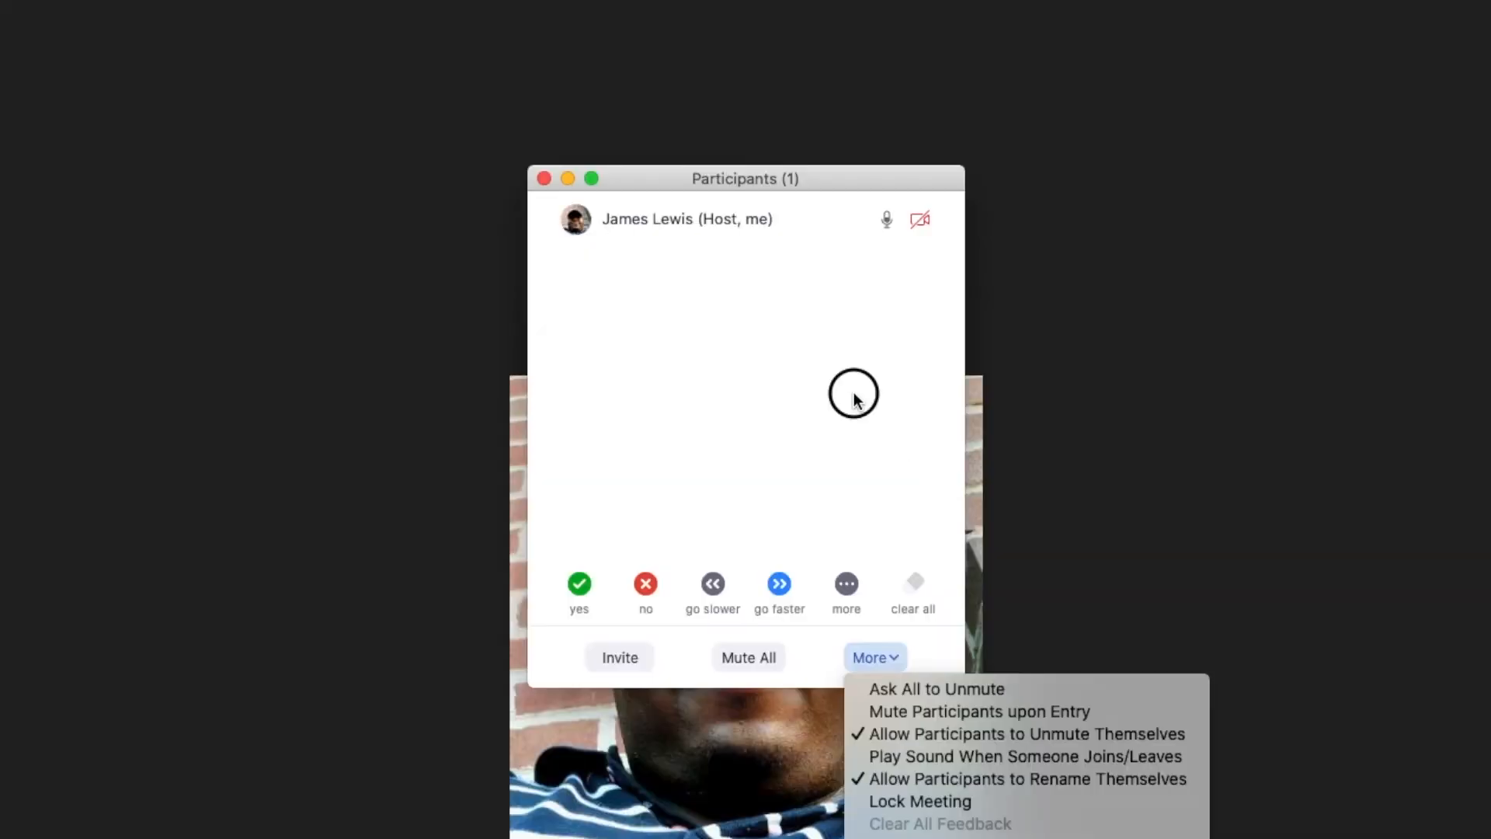
{"action": "left_click", "coordinate": [854, 400]}
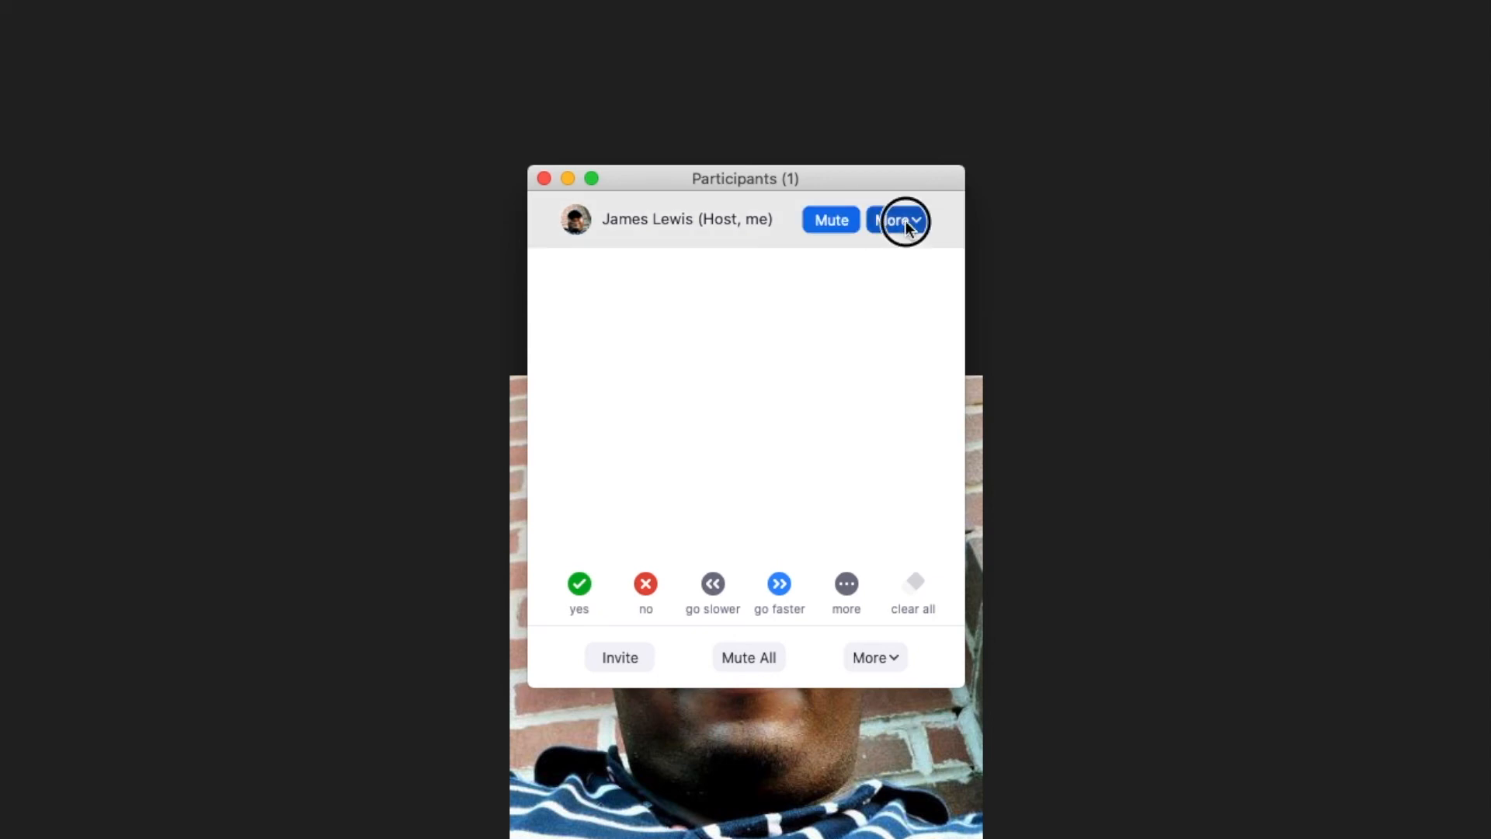
{"action": "left_click", "coordinate": [906, 222]}
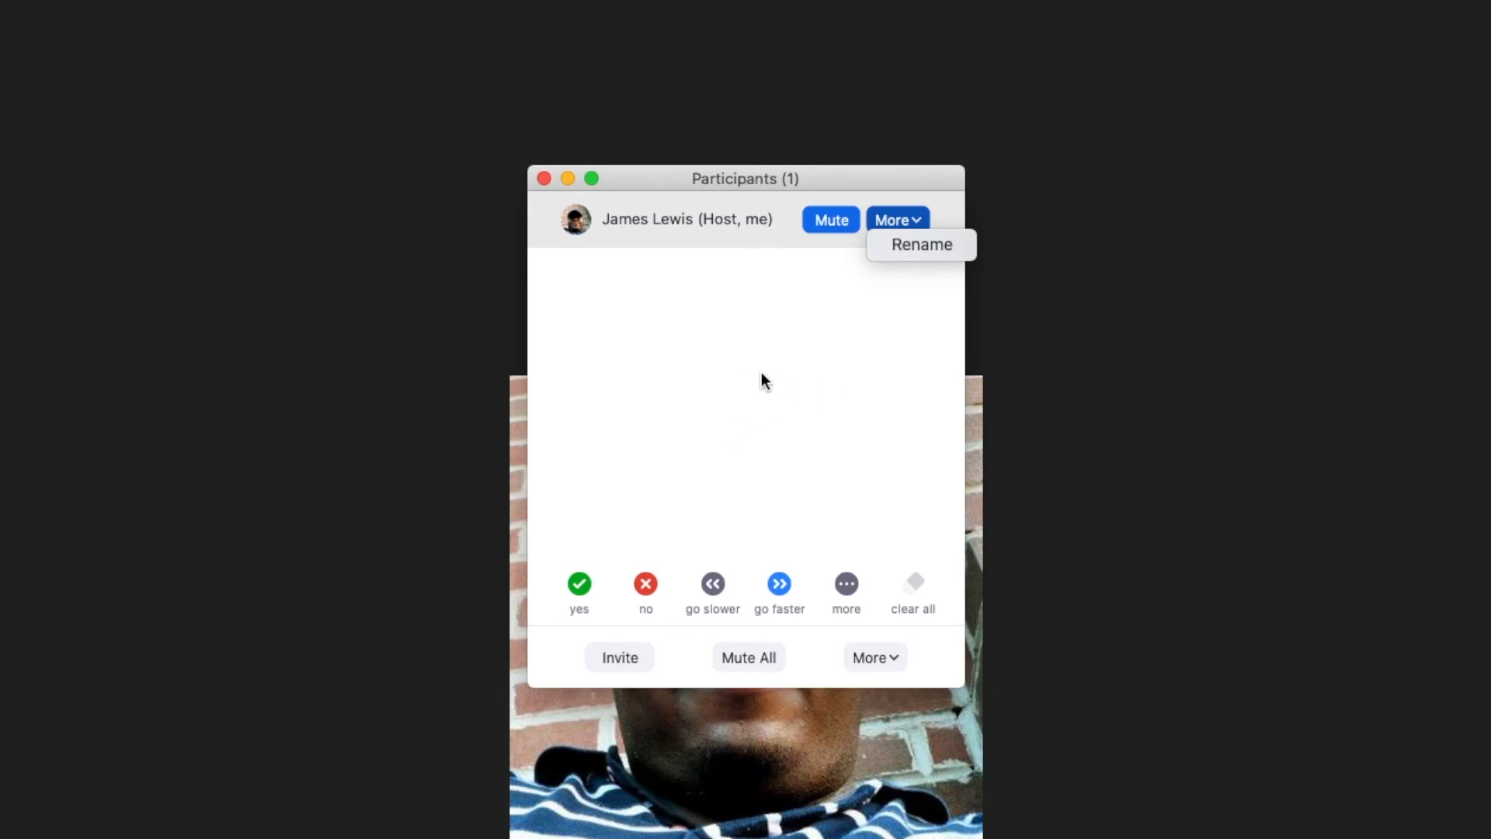
{"action": "key", "text": "super+w"}
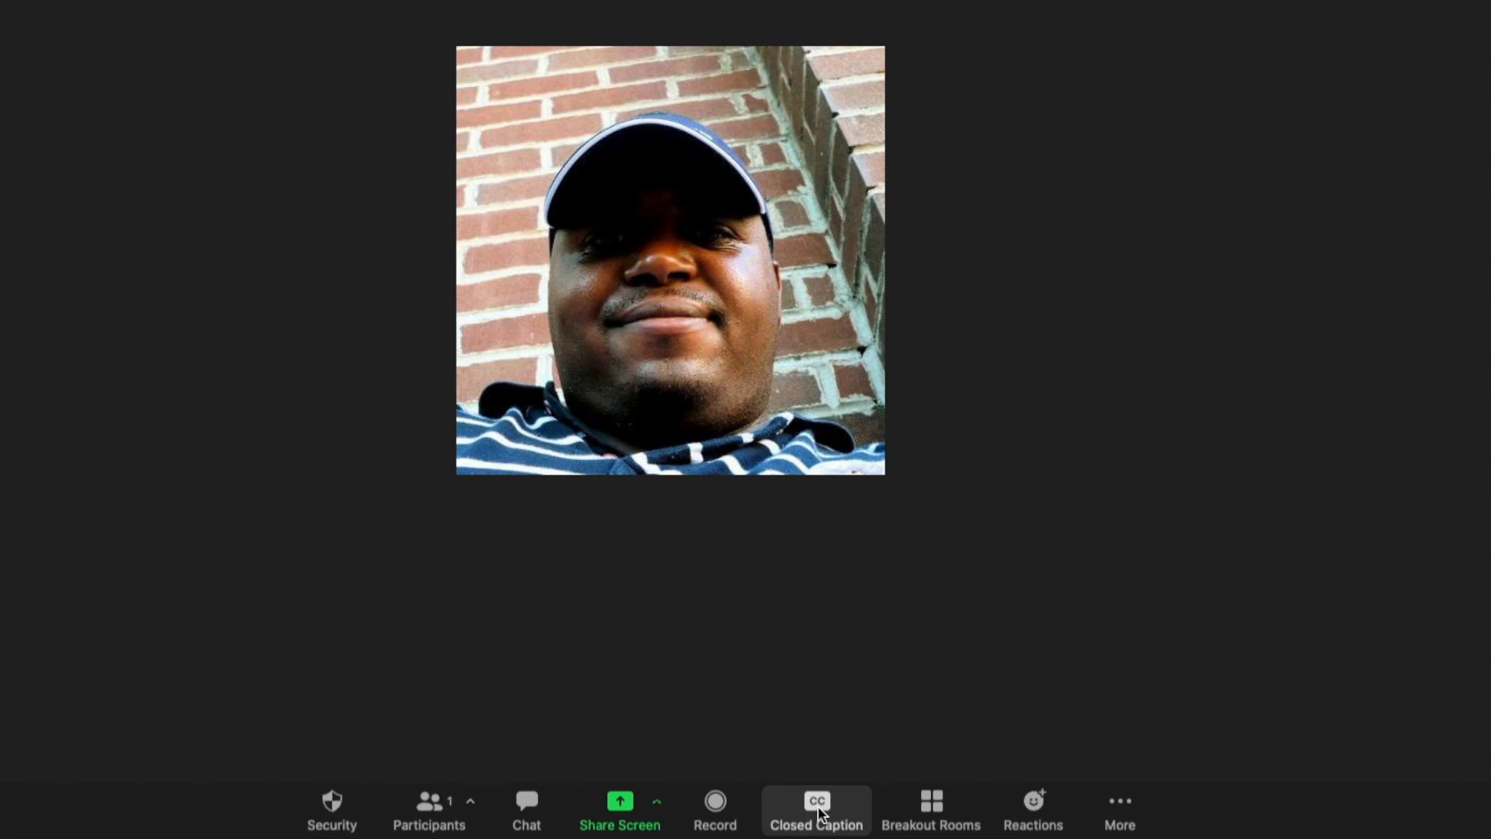
Look through the Breakout Rooms, Reactions and live streaming options available in the meeting.
{"action": "left_click", "coordinate": [931, 812]}
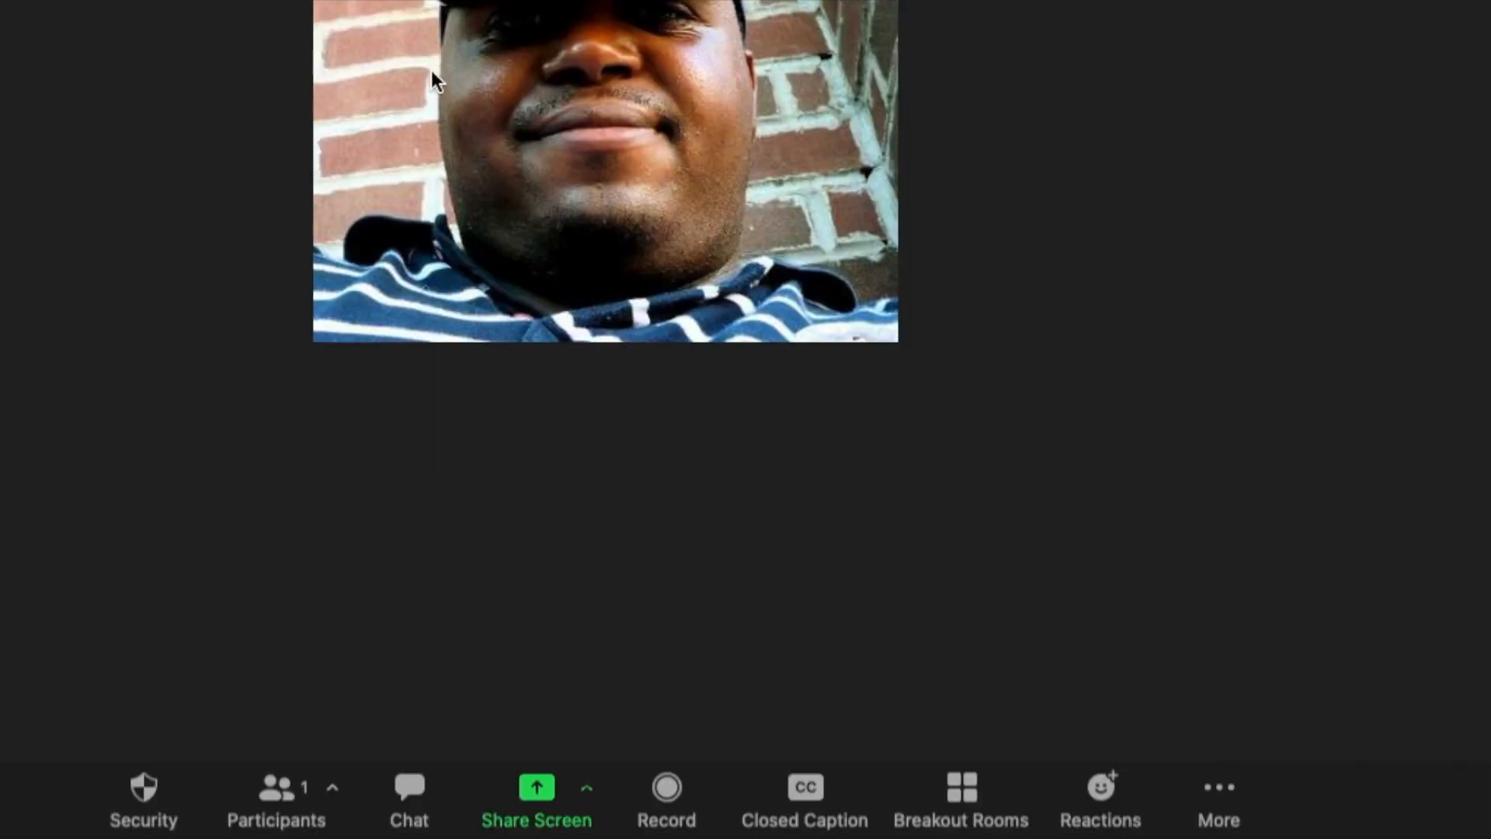
{"action": "left_click", "coordinate": [1037, 805]}
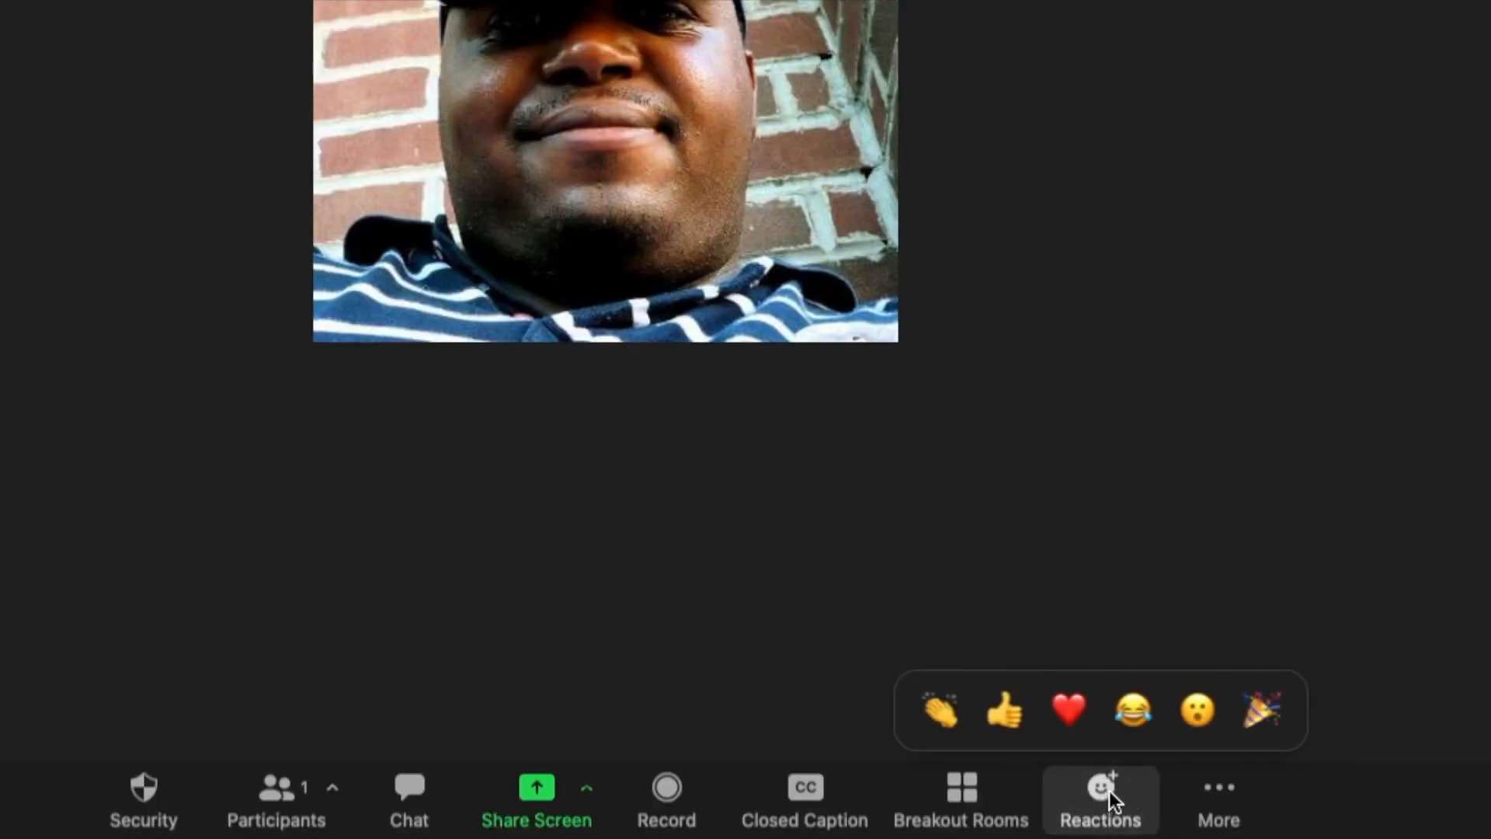
{"action": "left_click", "coordinate": [1218, 792]}
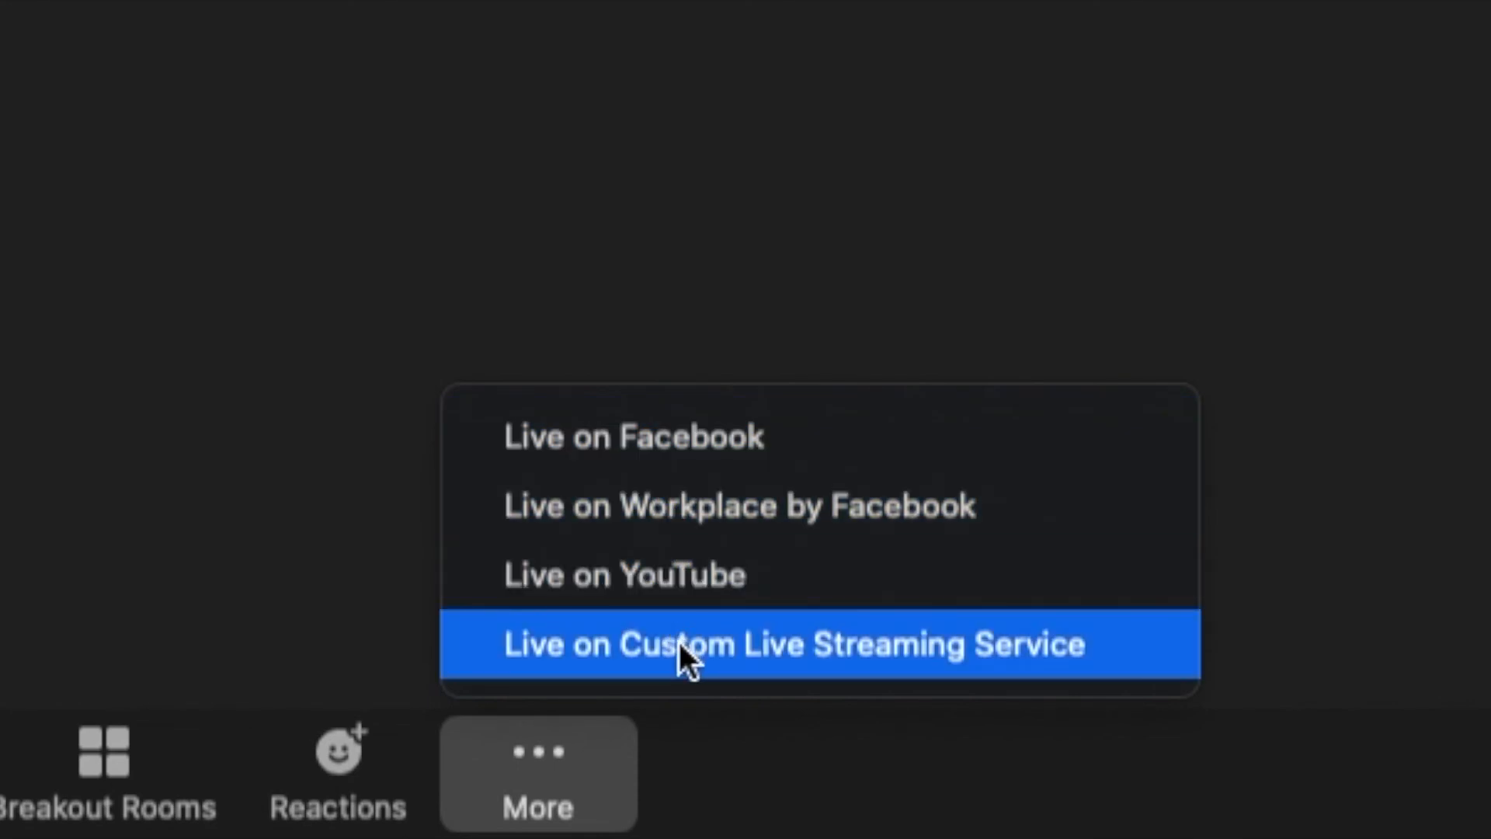
{"action": "left_click", "coordinate": [668, 669]}
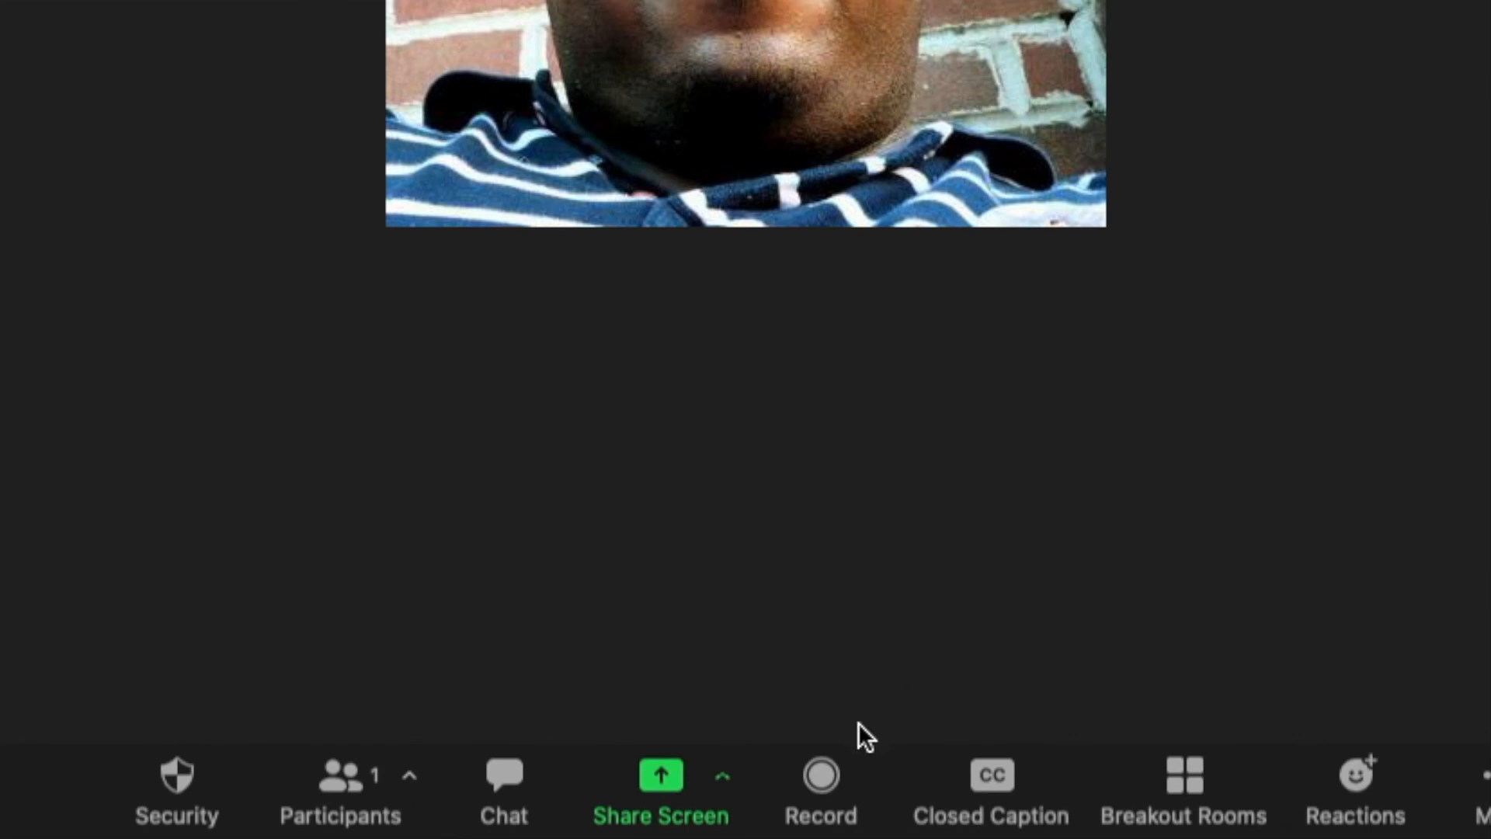
Open the screen sharing choices and look through the Basic, Advanced and Files sources.
{"action": "left_click", "coordinate": [662, 776]}
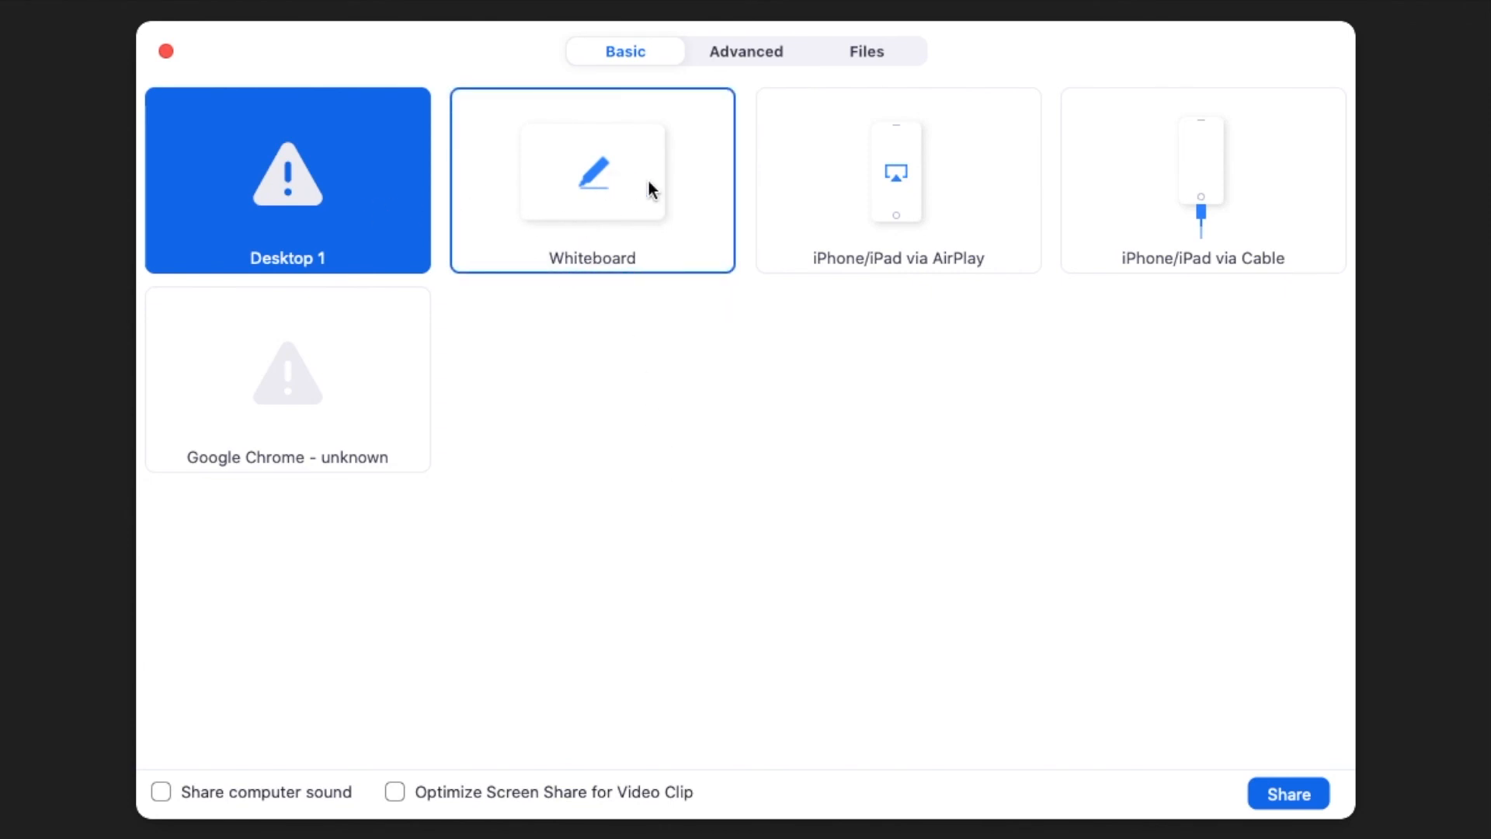
{"action": "left_click", "coordinate": [745, 52]}
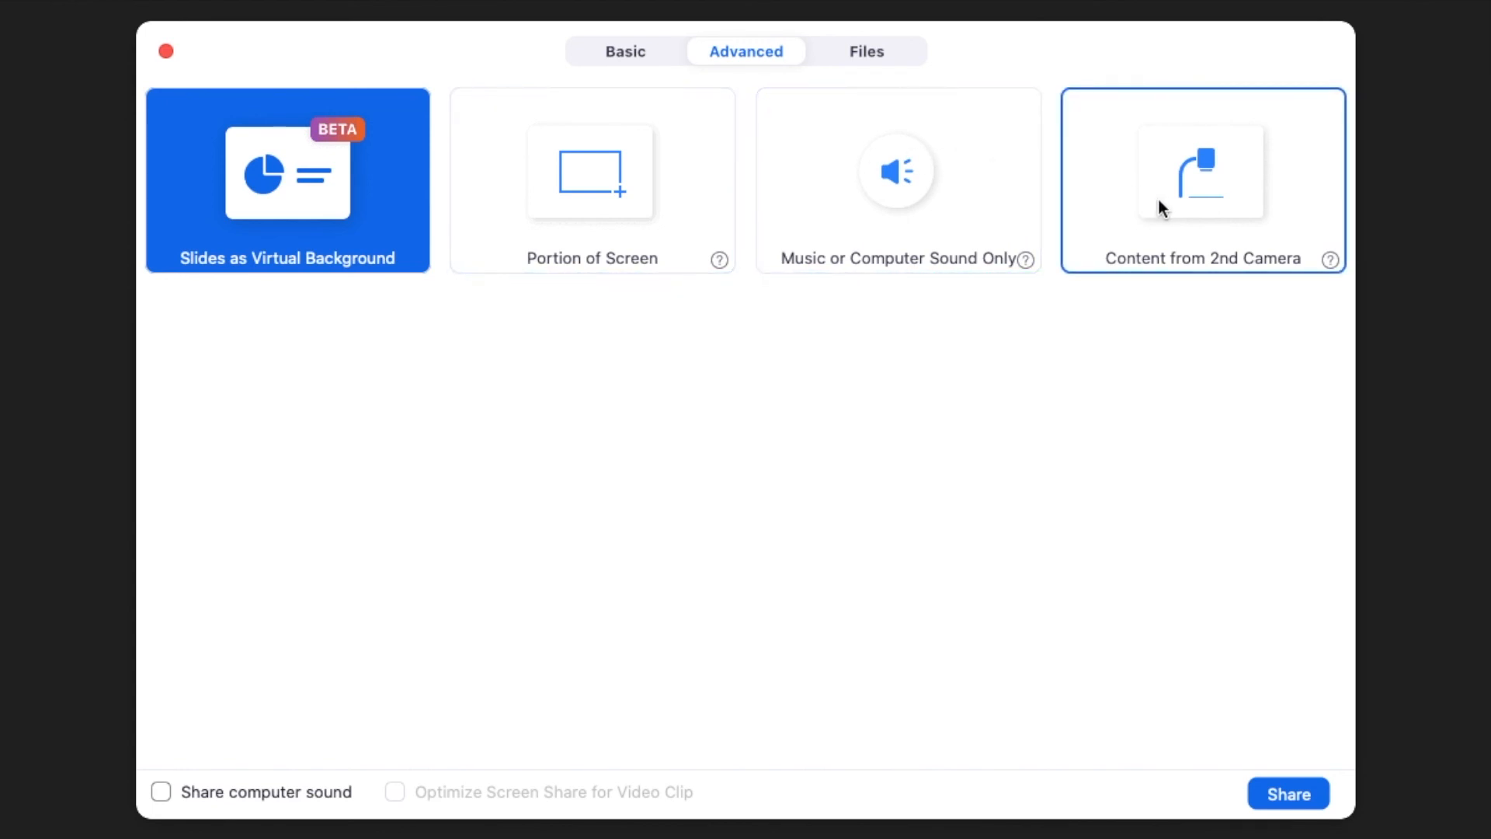
{"action": "left_click", "coordinate": [867, 48]}
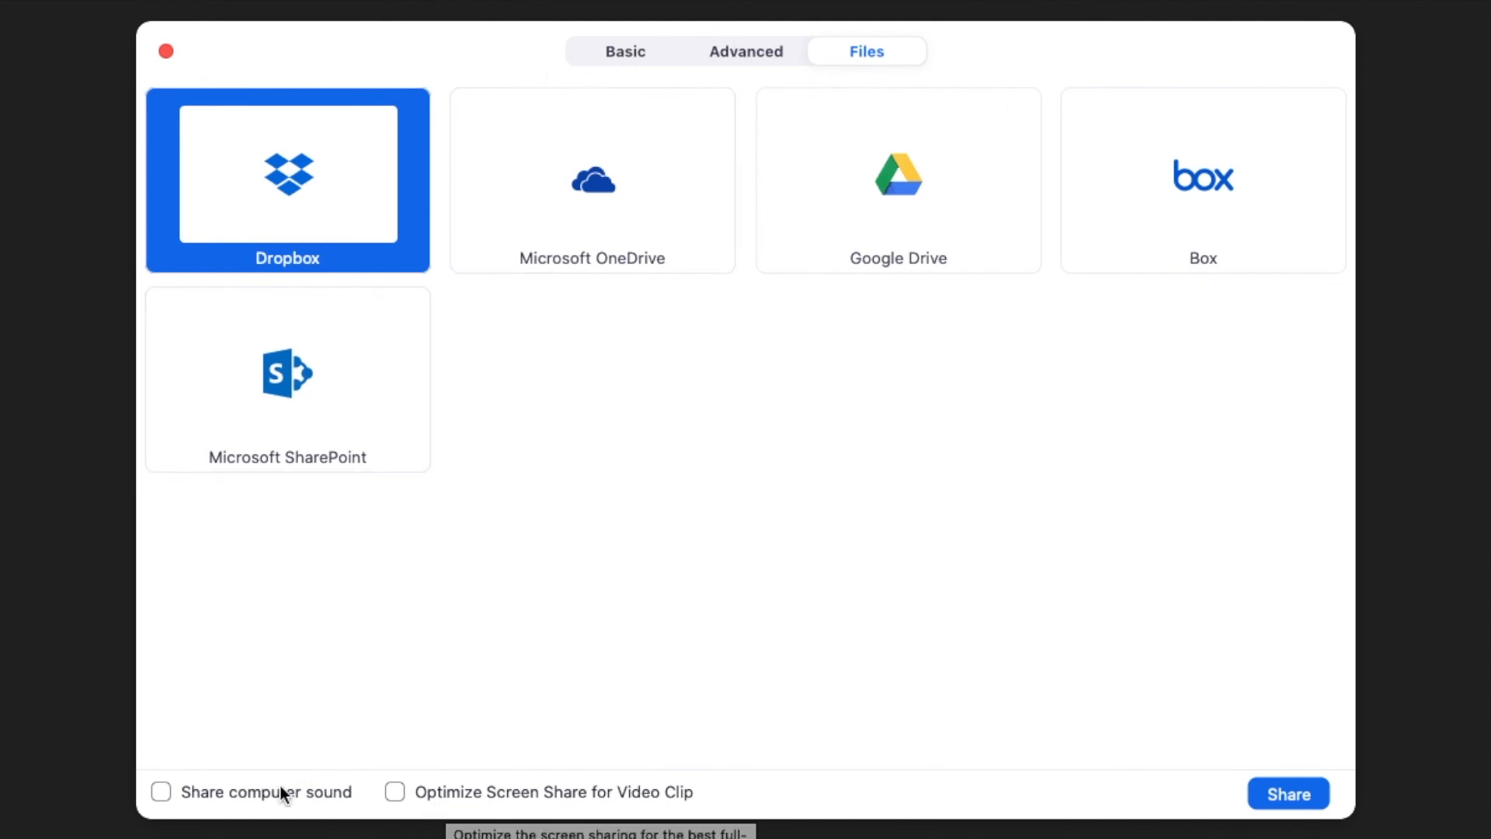
Enable Share computer sound and Optimize Screen Share for Video Clip for the screen share.
{"action": "left_click", "coordinate": [172, 791]}
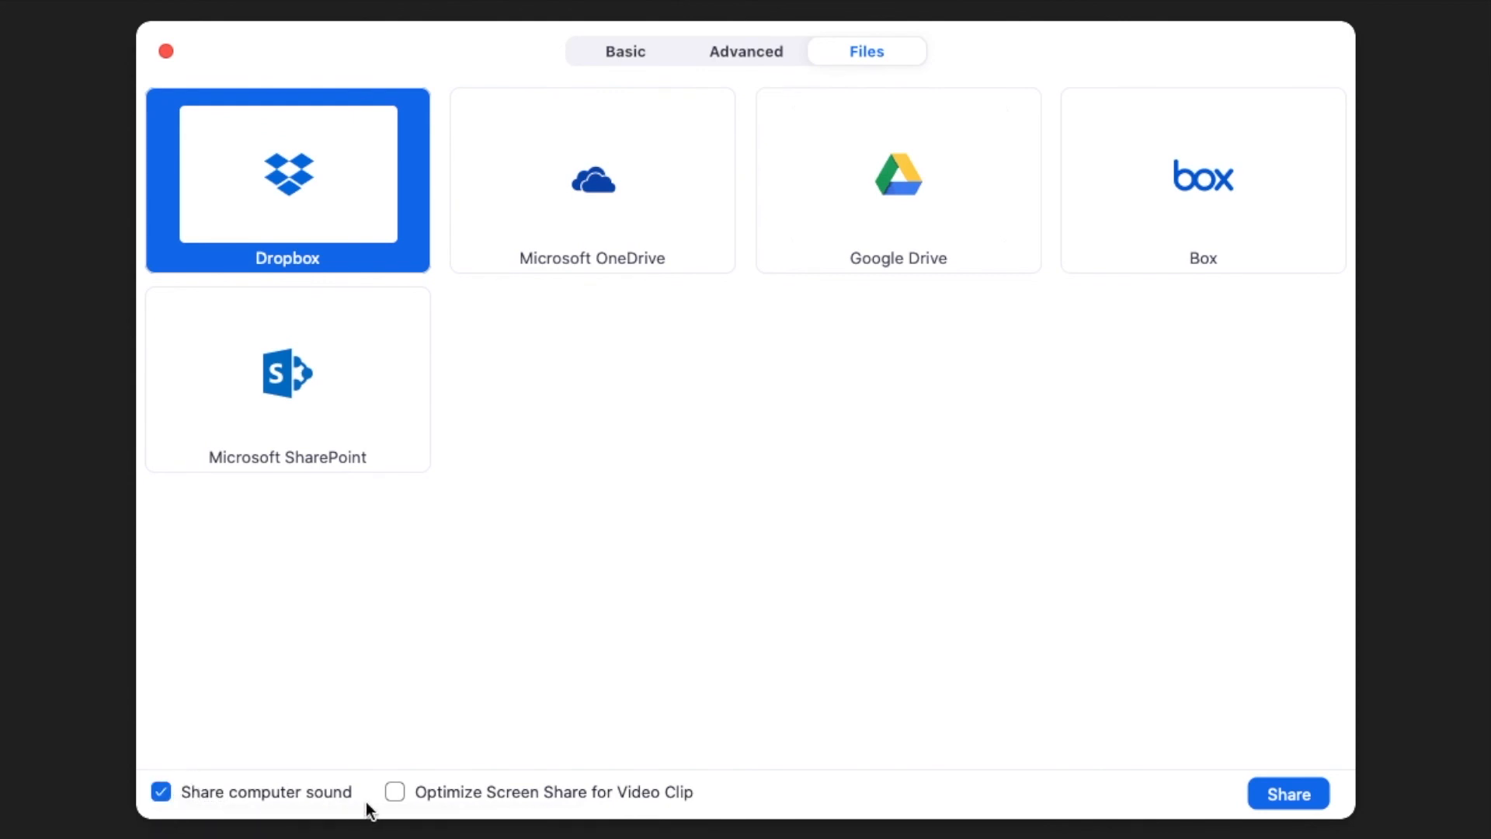
{"action": "left_click", "coordinate": [394, 795]}
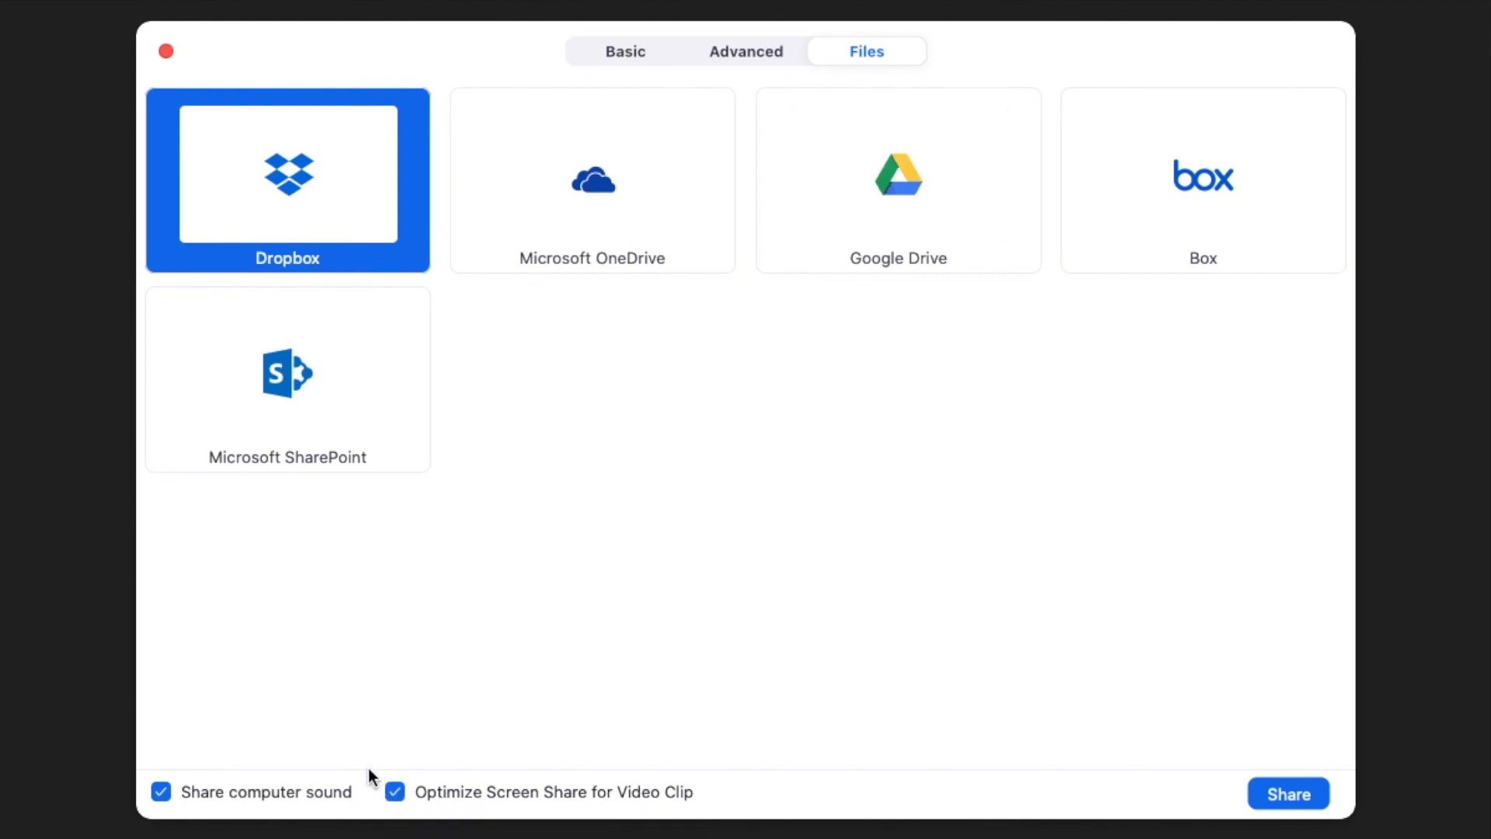